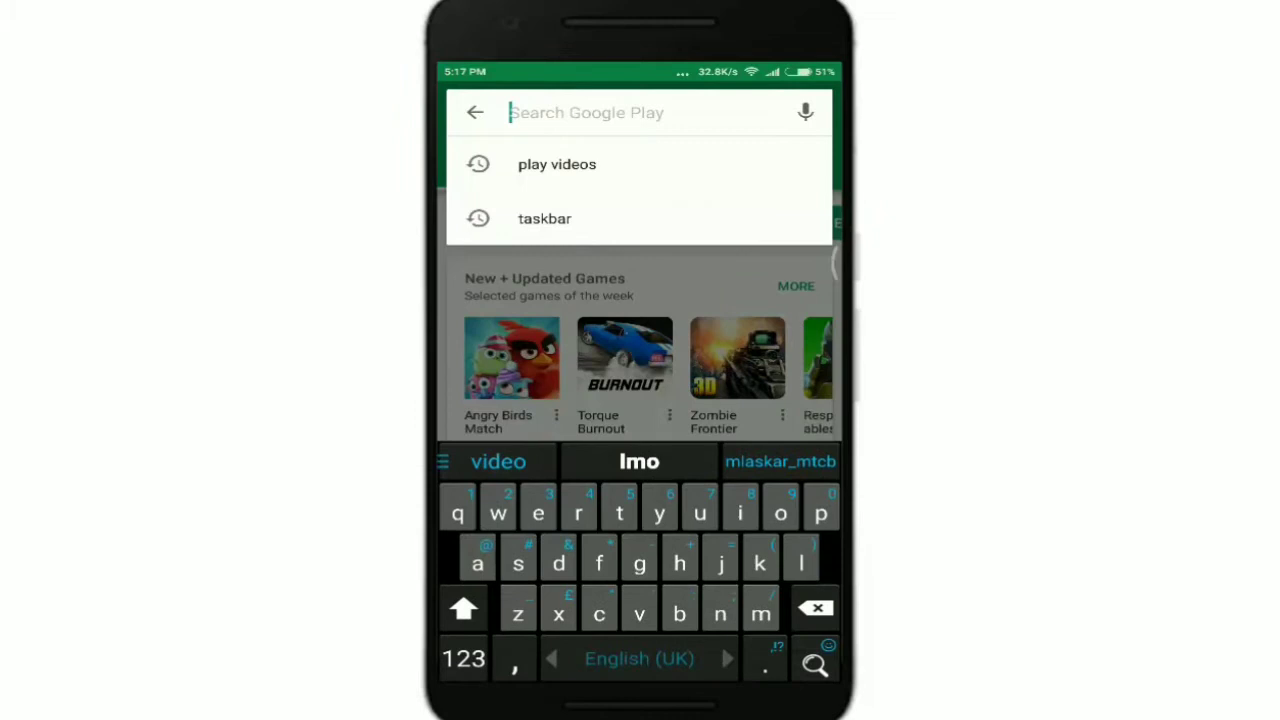
Search the Play Store for 'taskbar' and open the installed Taskbar app's page
text(task)
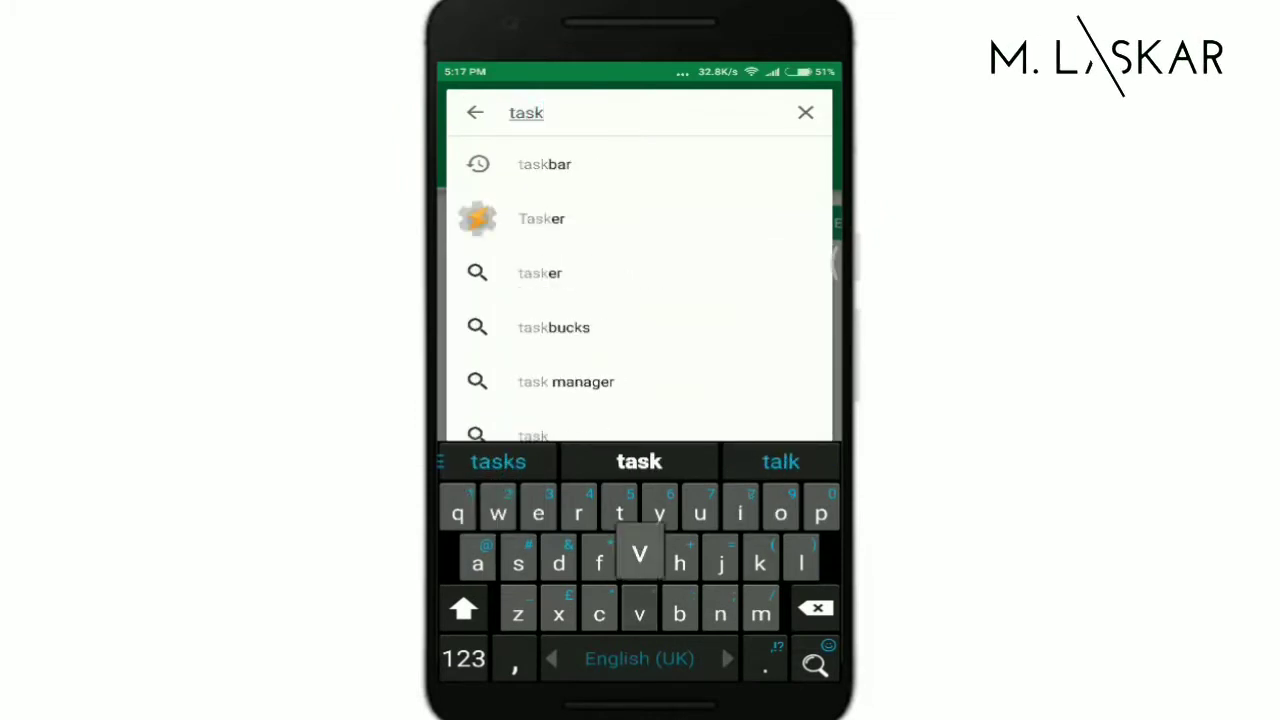
text(v)
key(BackSpace)
text(bar)
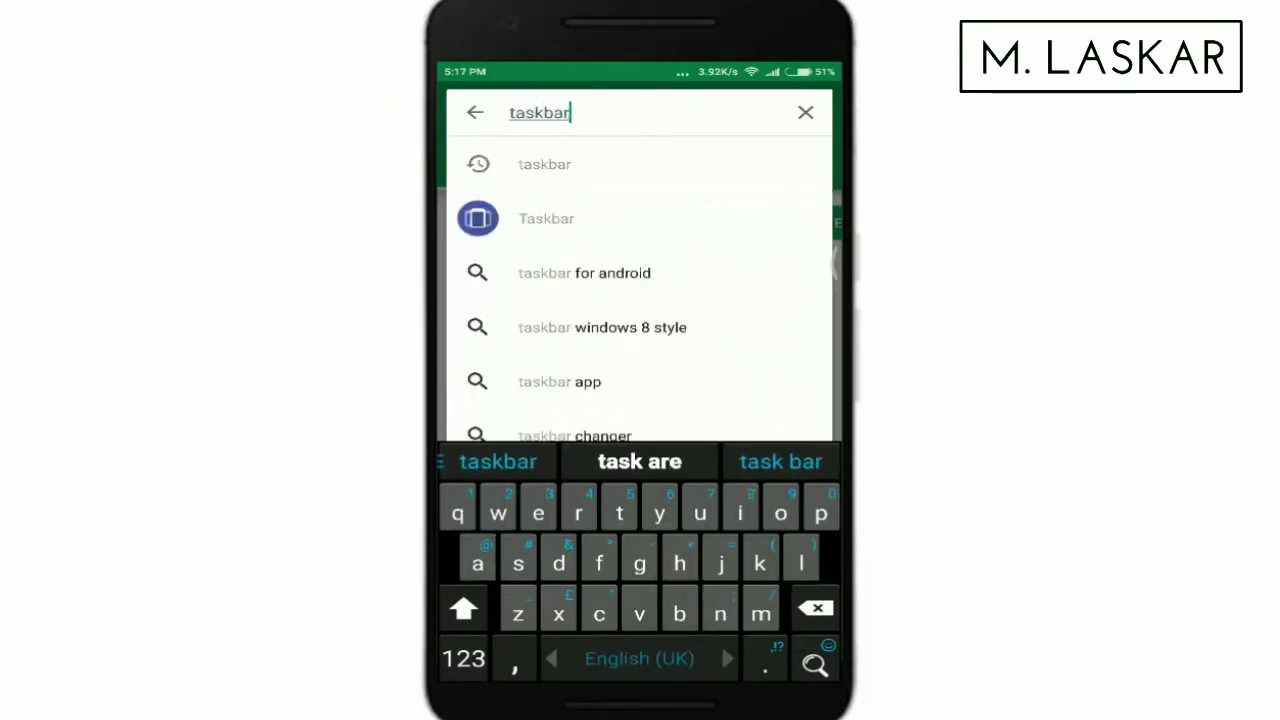
click(546, 218)
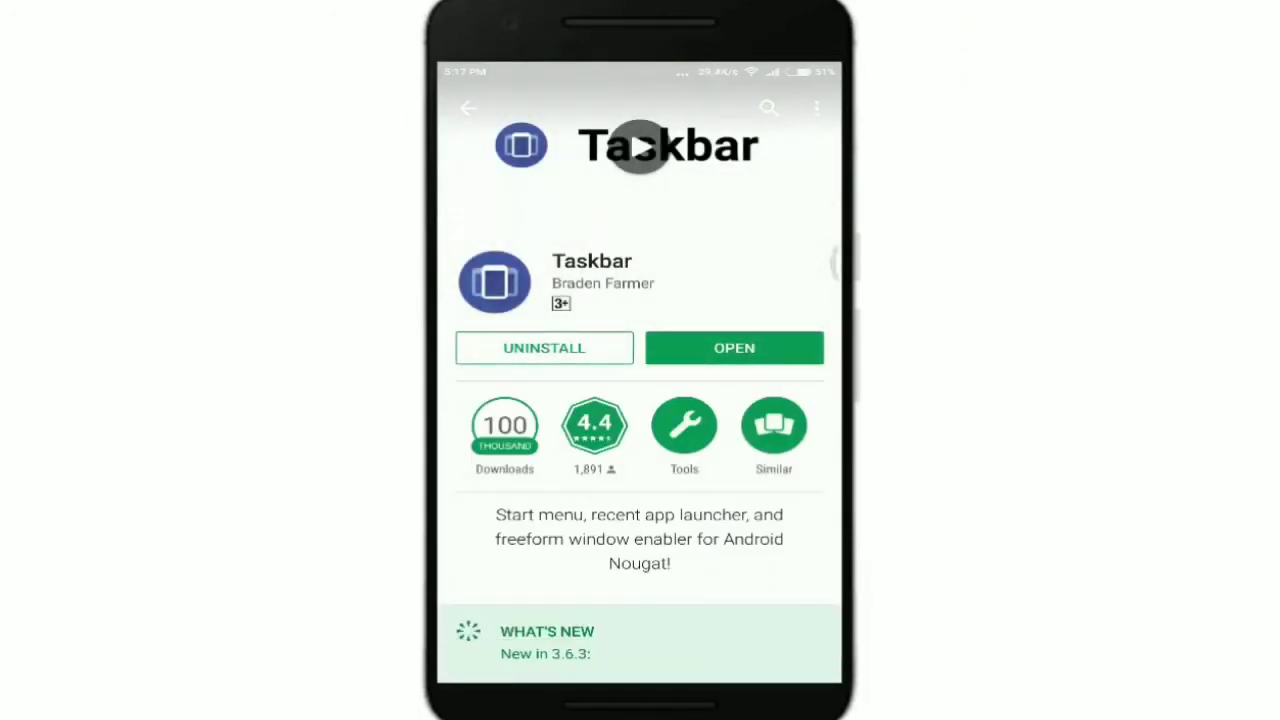
Launch Taskbar from the home screen and permit it to draw over other apps
key(super)
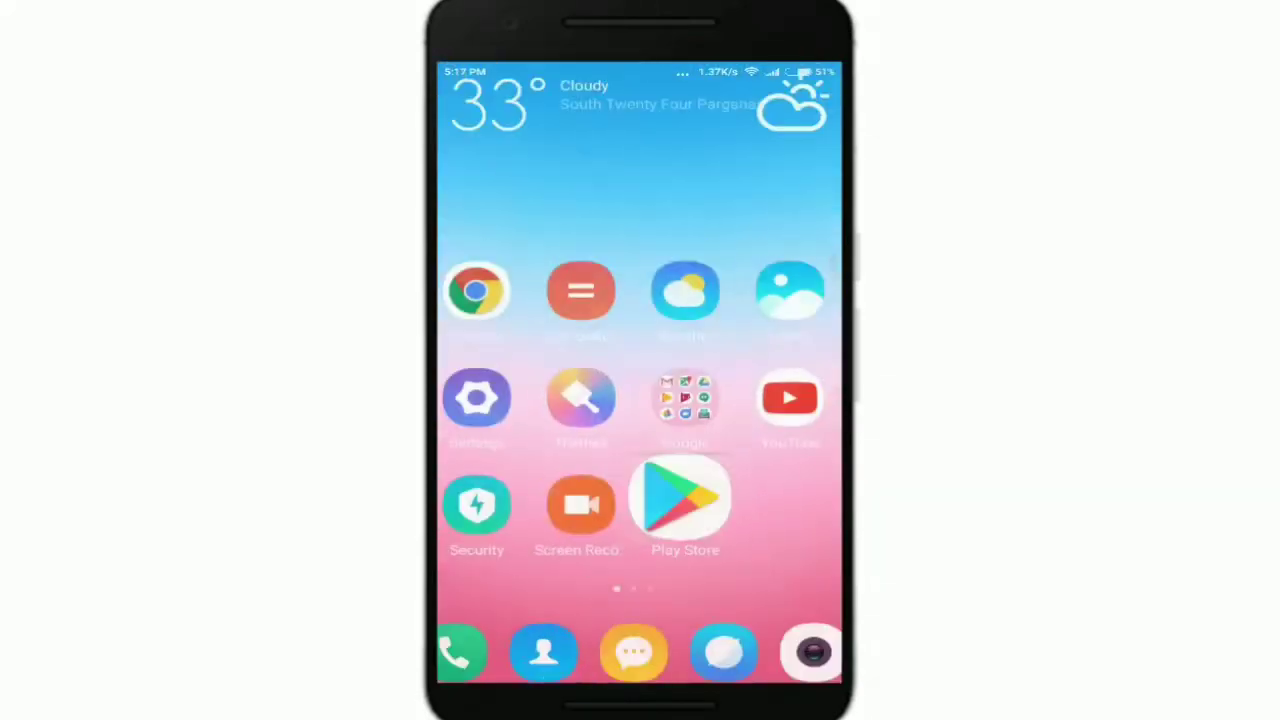
drag(760, 400, 500, 400)
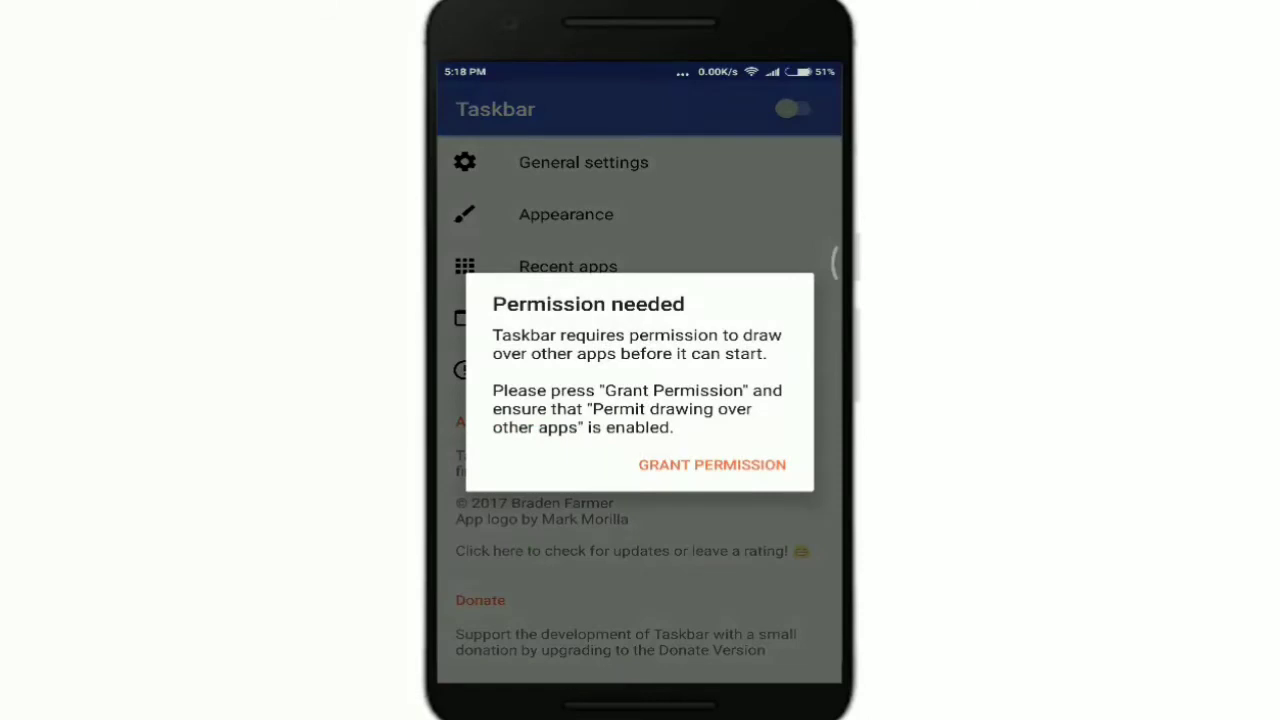
click(712, 464)
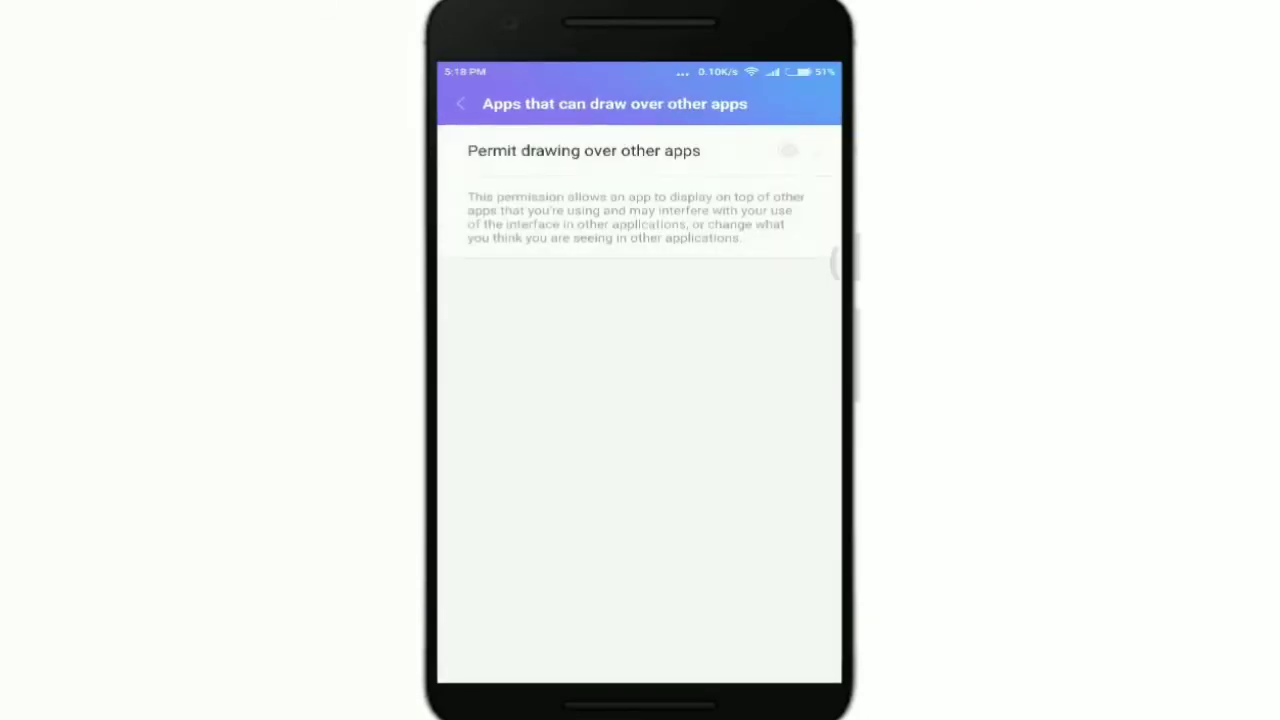
click(798, 150)
key(Escape)
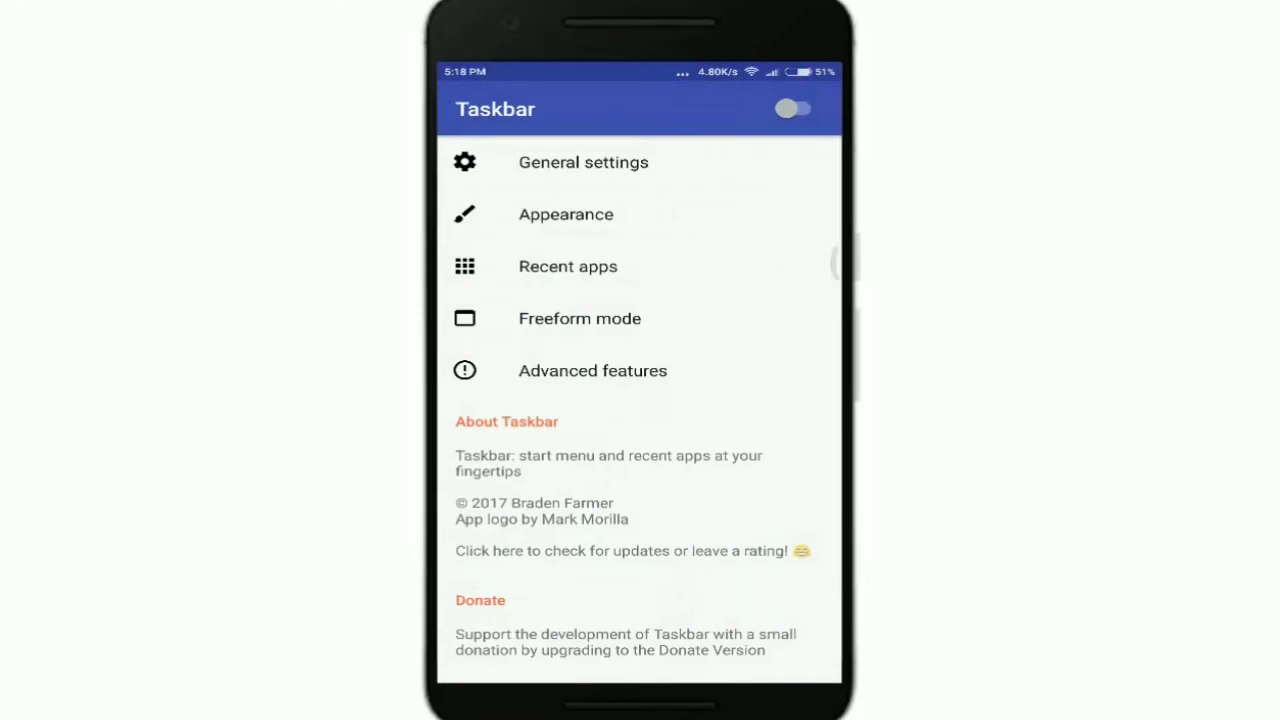
In Freeform mode settings, enable 'Always open apps in new windows'
click(580, 318)
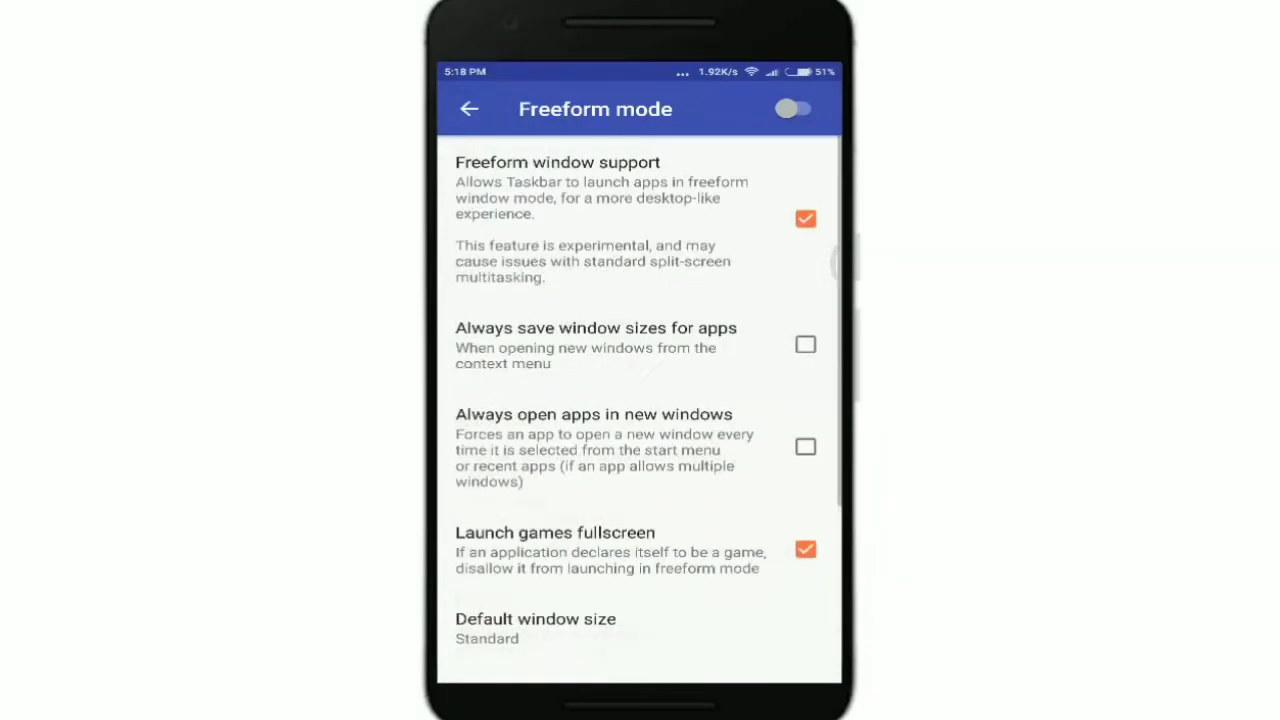
scroll(640, 400, down, 2)
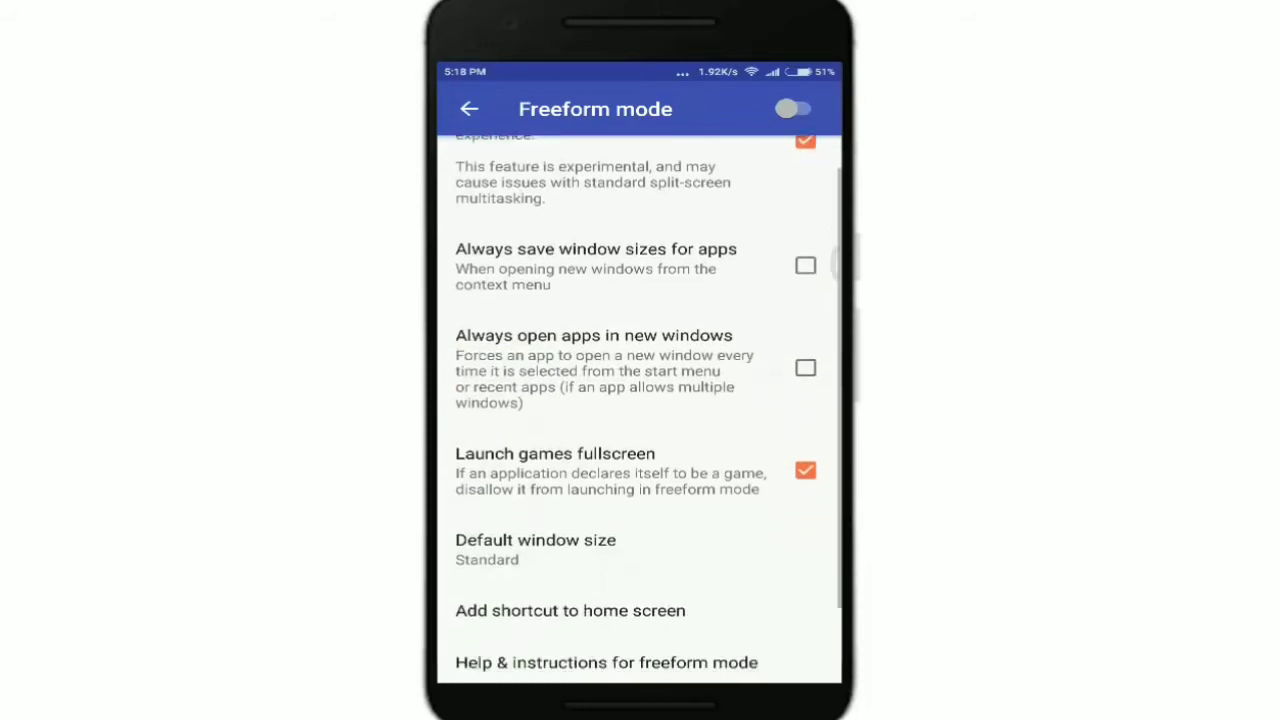
scroll(640, 400, up, 1)
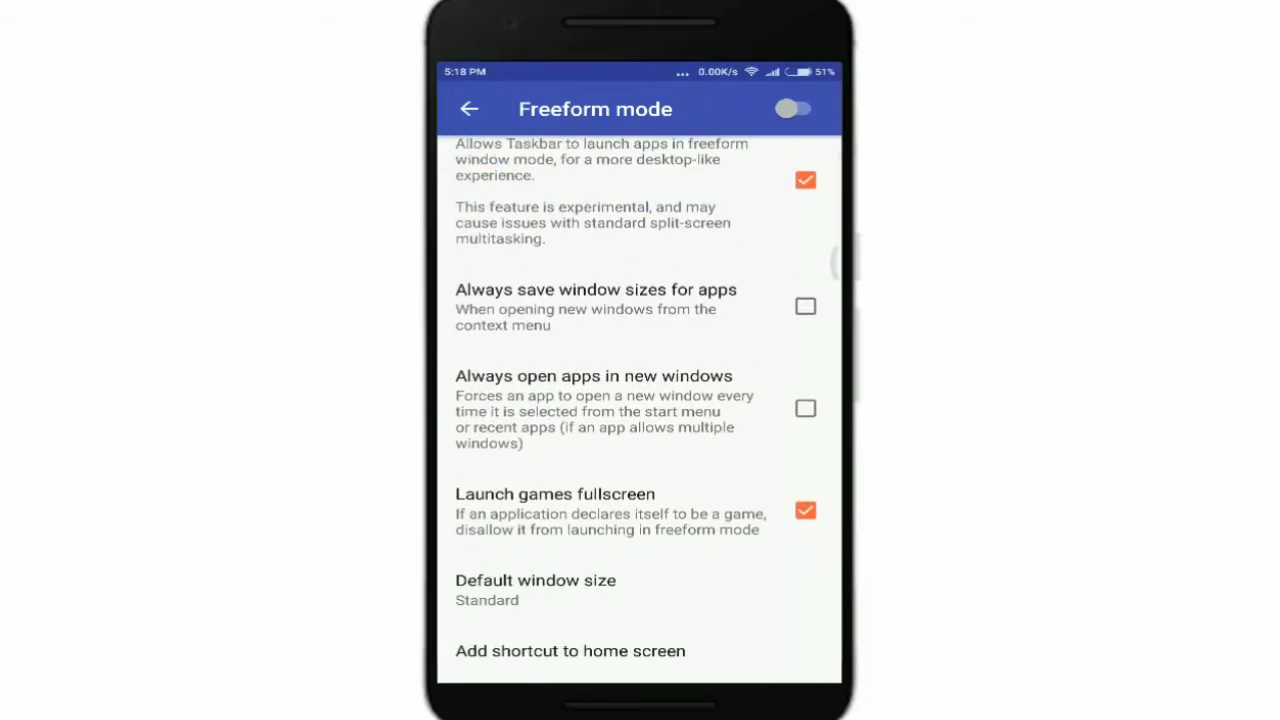
scroll(640, 400, up, 1)
scroll(640, 400, down, 3)
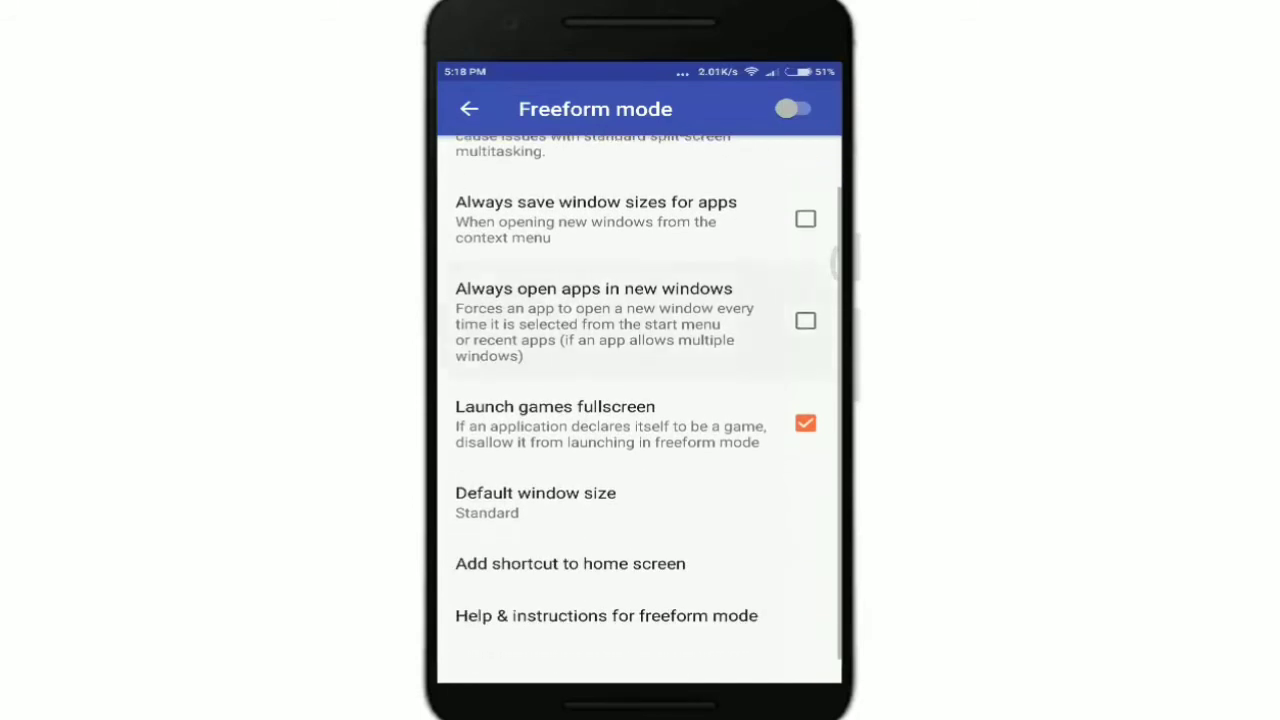
click(600, 320)
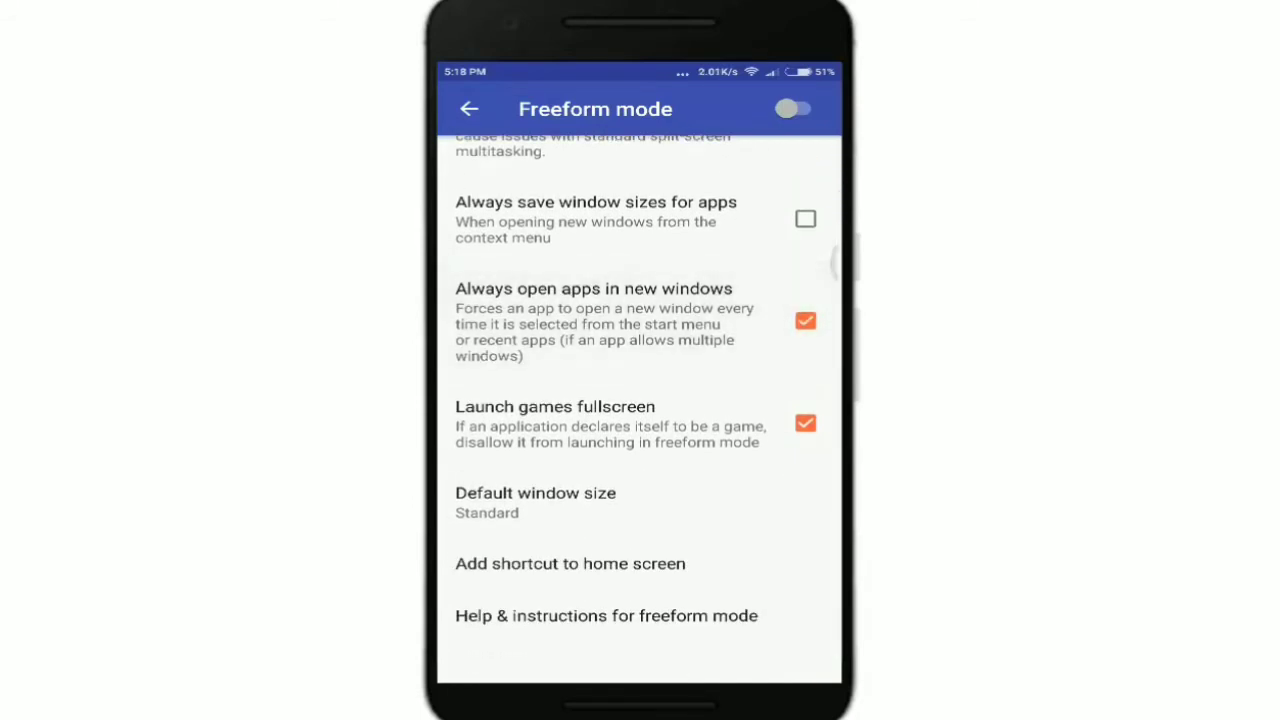
Switch Taskbar on and return to the first home screen
scroll(640, 400, up, 2)
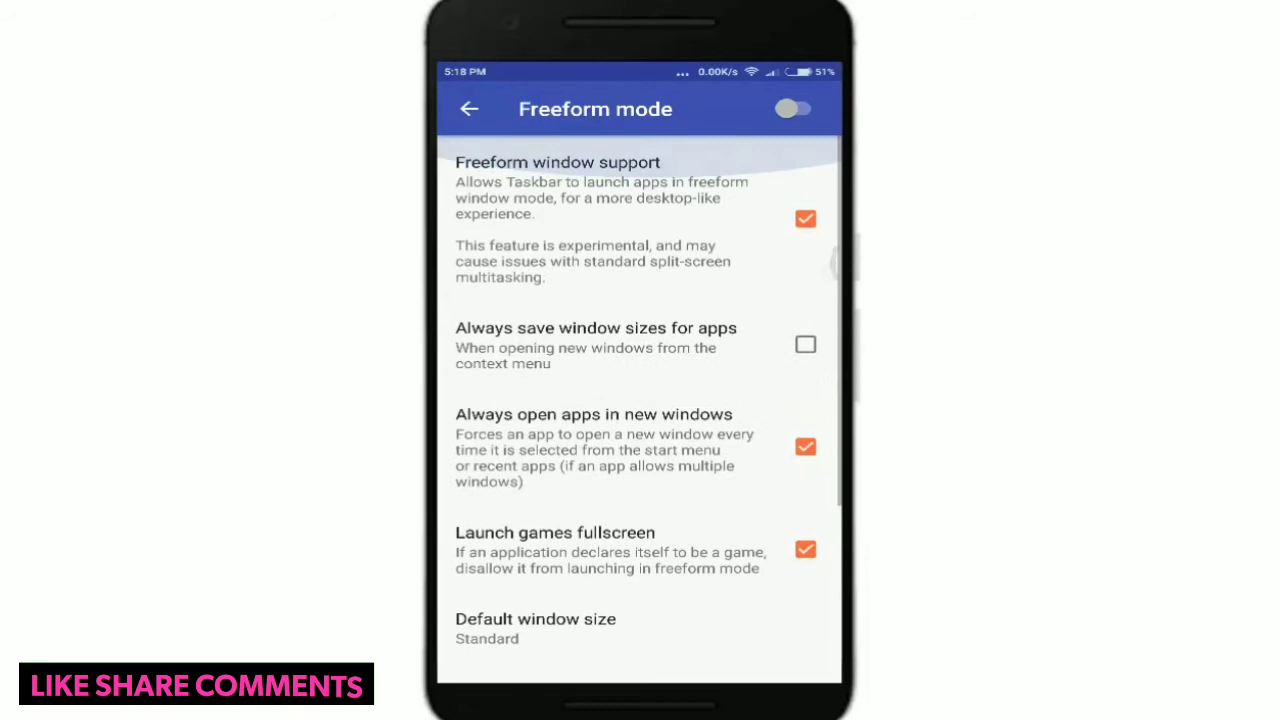
click(793, 109)
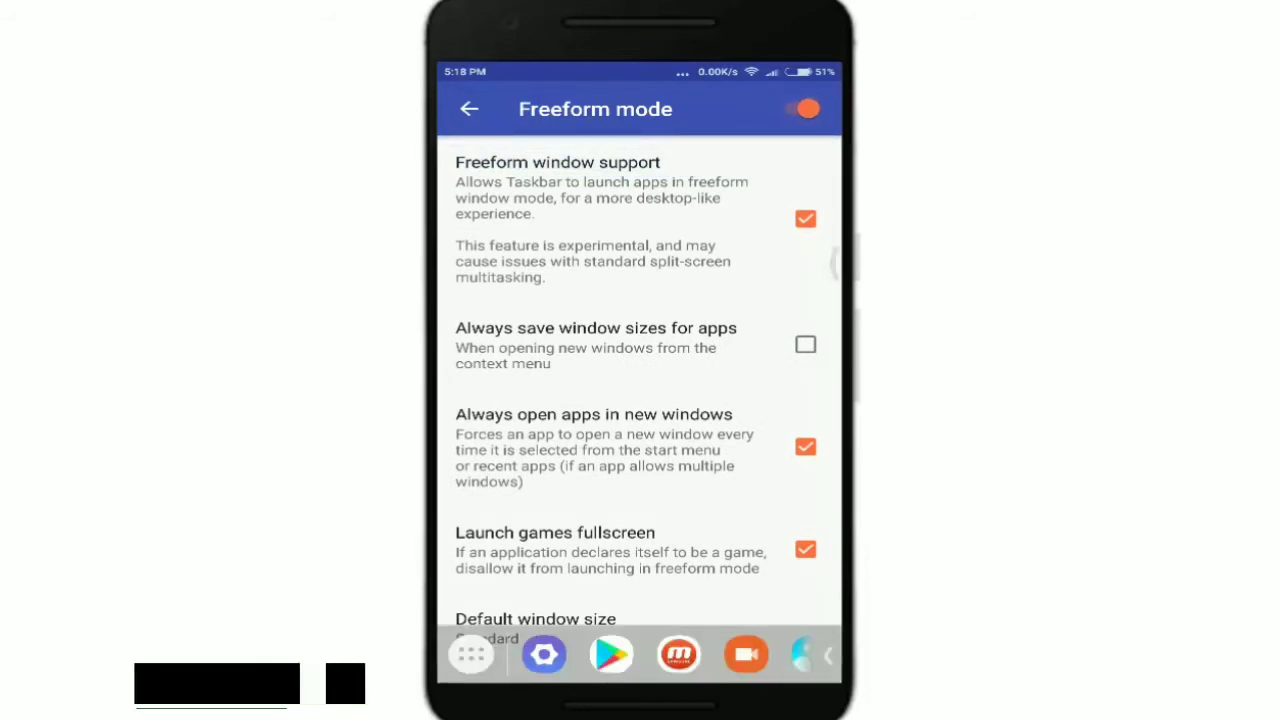
scroll(640, 400, down, 3)
scroll(640, 400, up, 2)
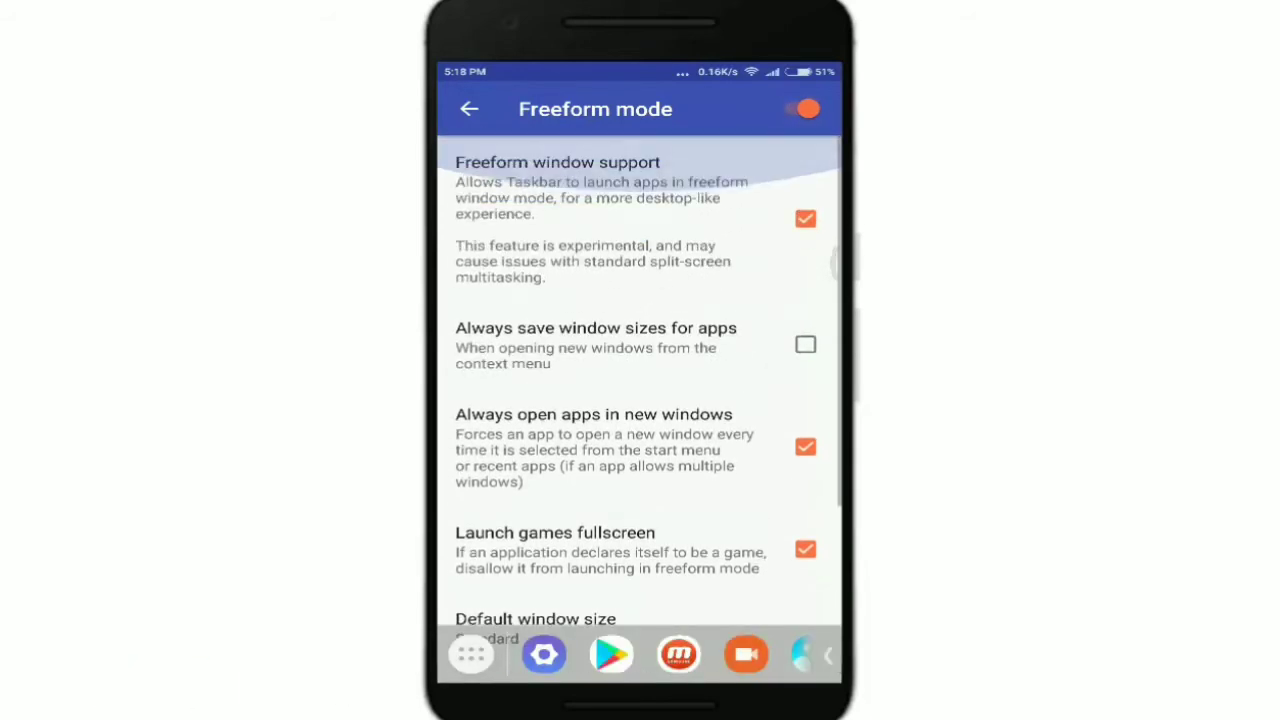
key(Escape)
key(Escape)
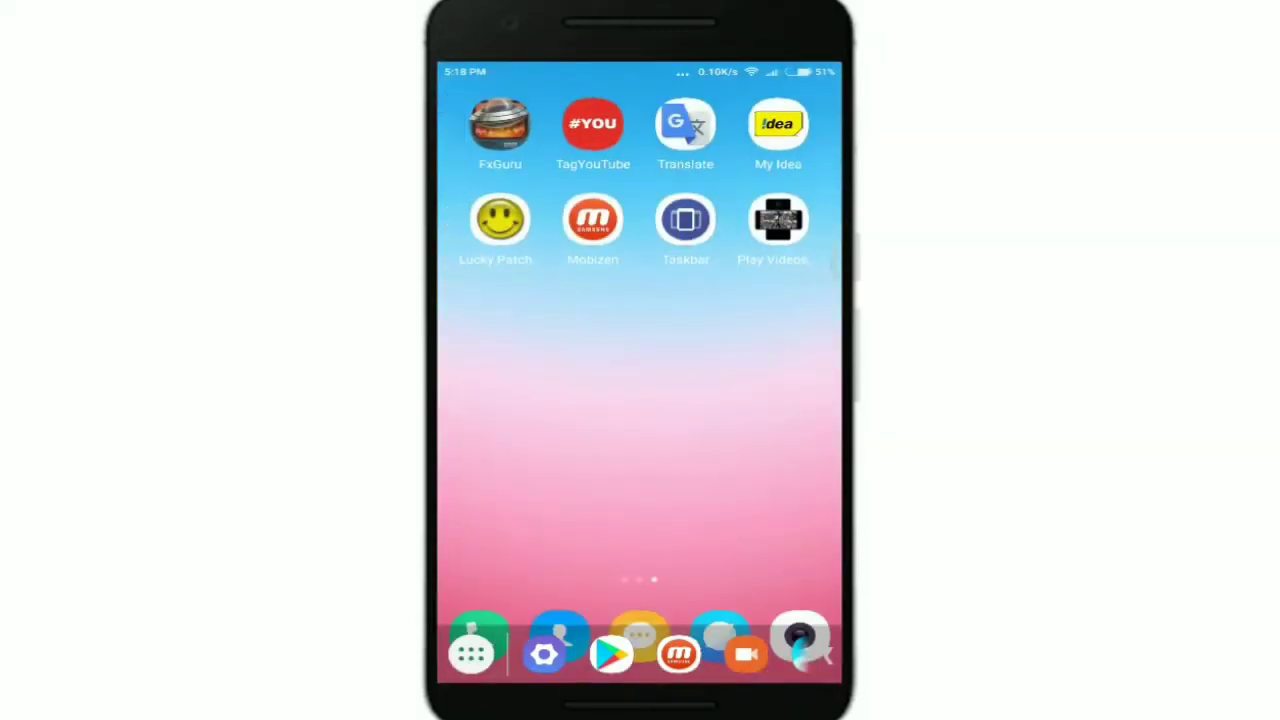
drag(480, 380, 780, 380)
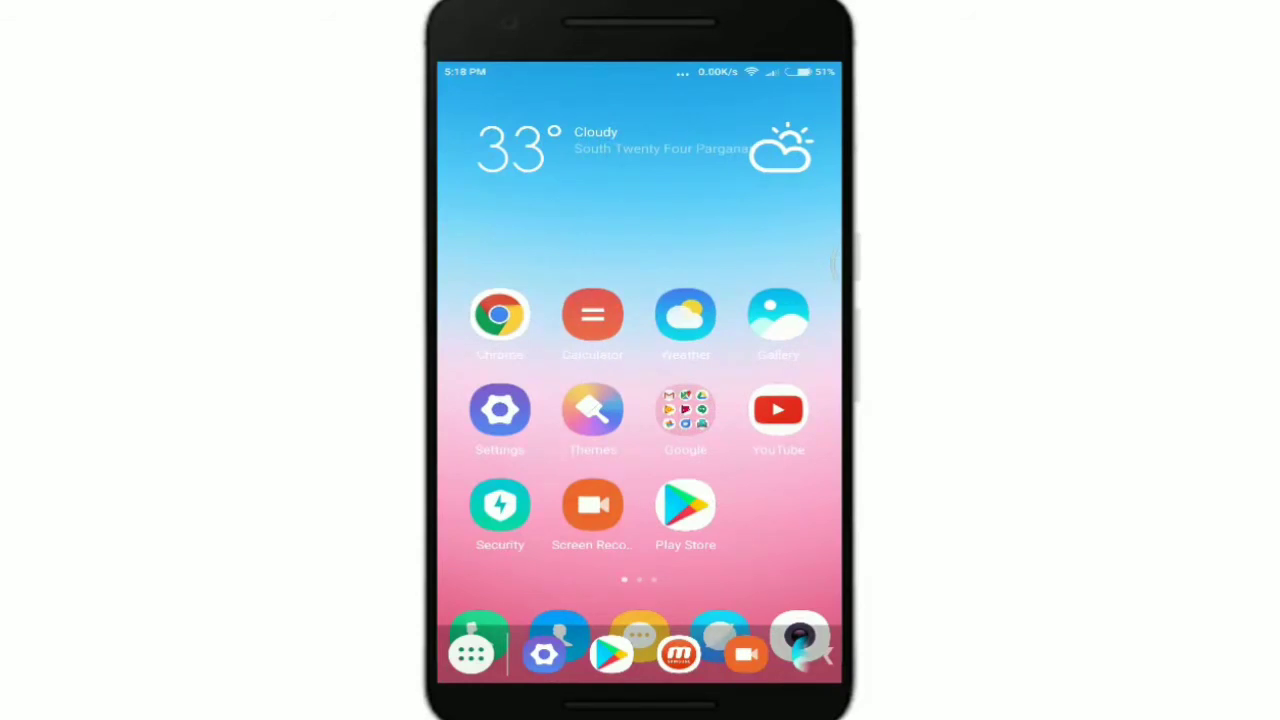
Open the phone's Settings app and scroll down to the Permissions entry
click(500, 410)
scroll(640, 400, down, 3)
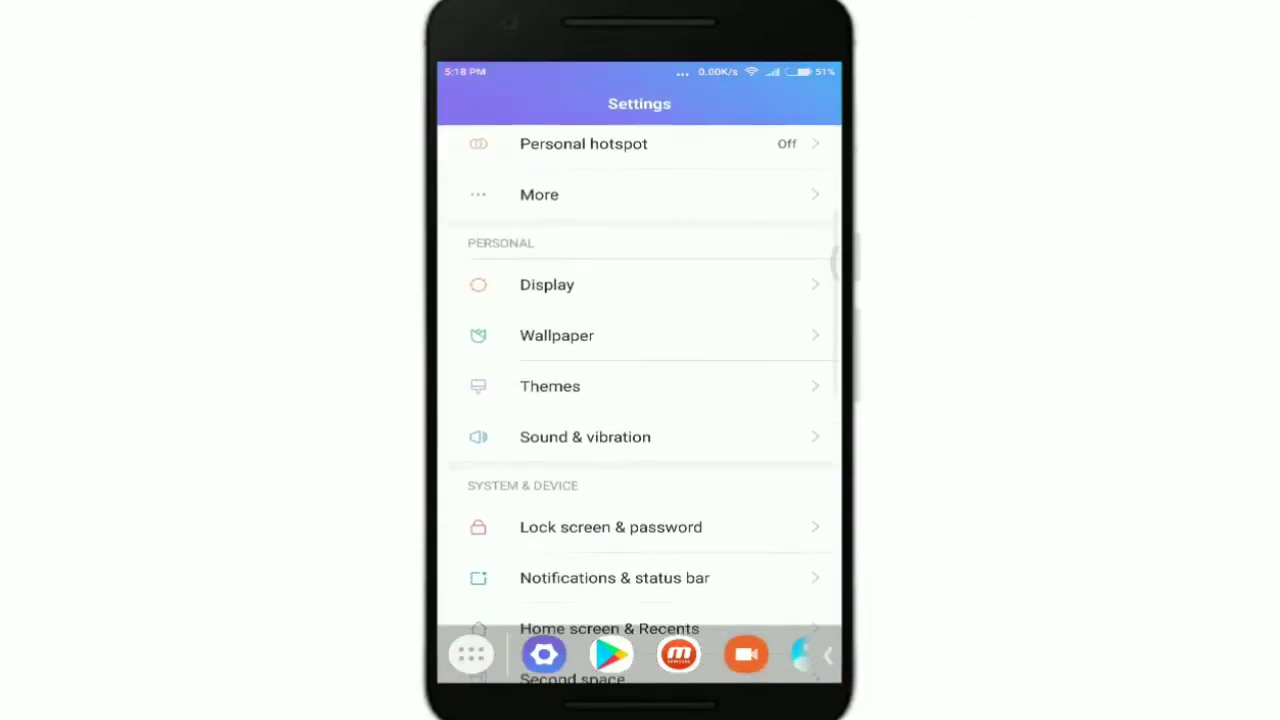
scroll(640, 400, down, 2)
scroll(640, 400, down, 2)
scroll(640, 400, down, 2)
scroll(640, 400, down, 1)
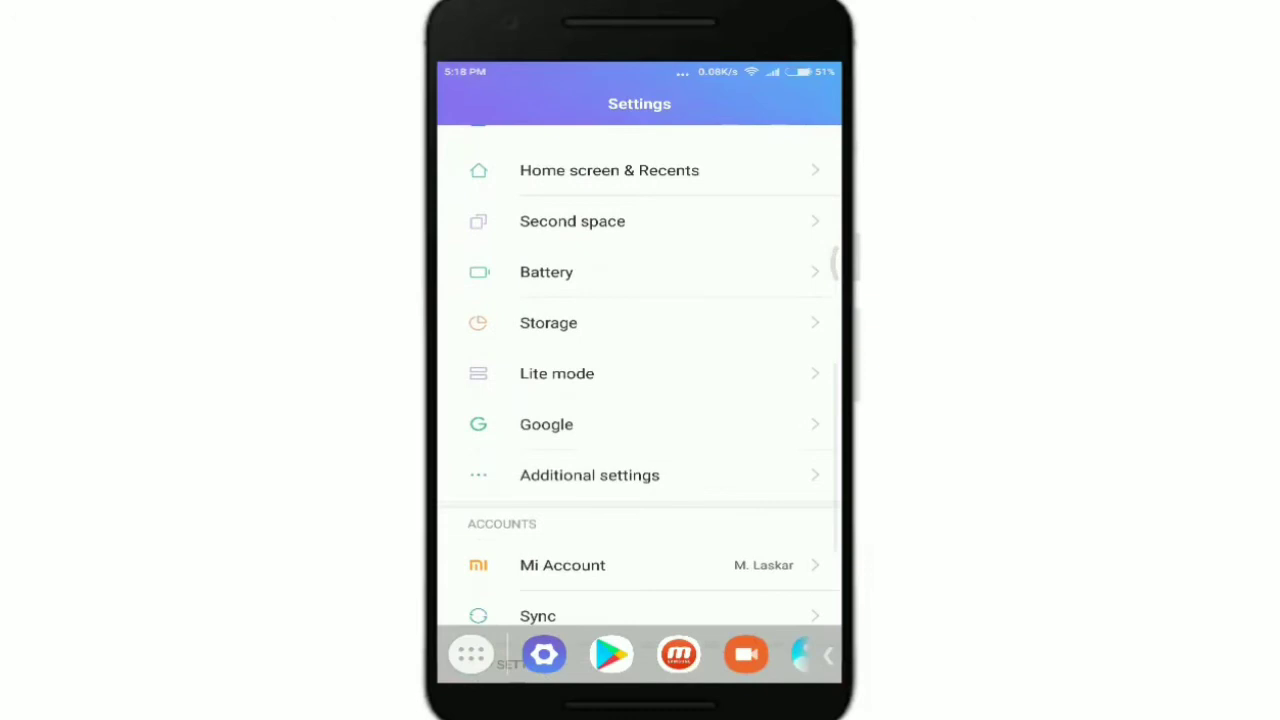
scroll(640, 400, down, 3)
scroll(640, 400, down, 2)
scroll(640, 400, down, 2)
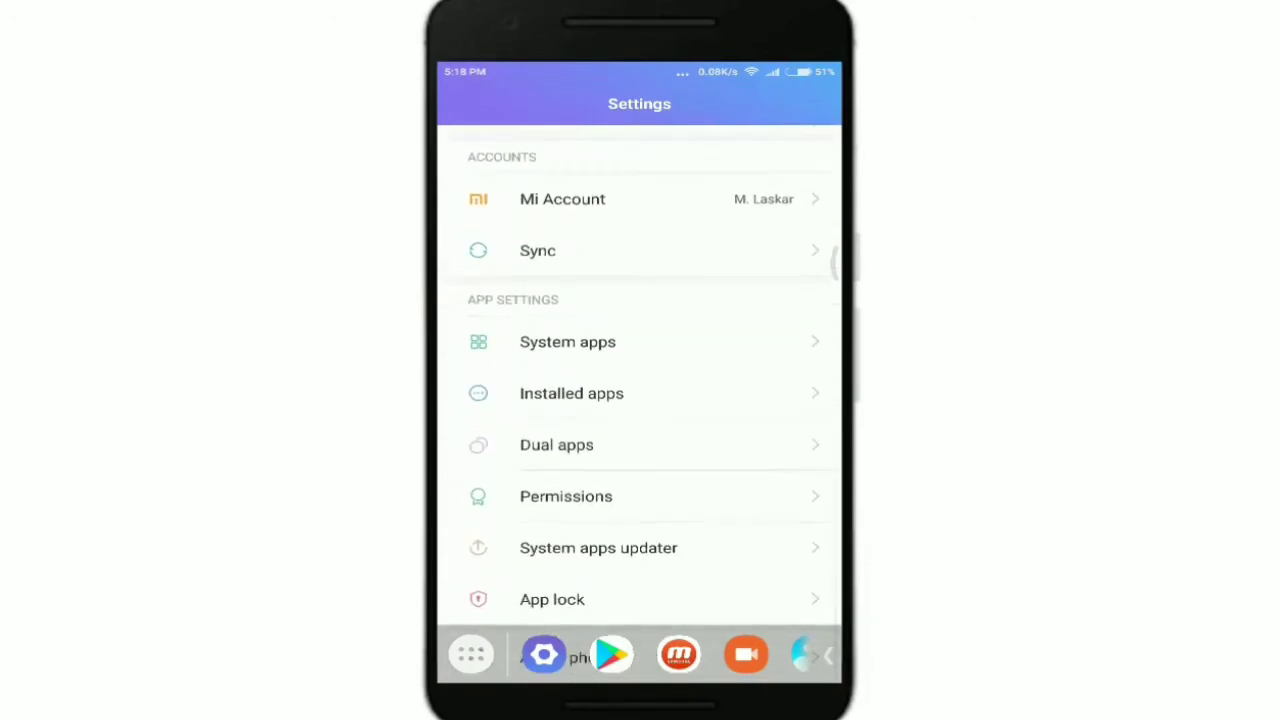
Go to Permissions > Other permissions and scroll the app list down to Taskbar
click(566, 496)
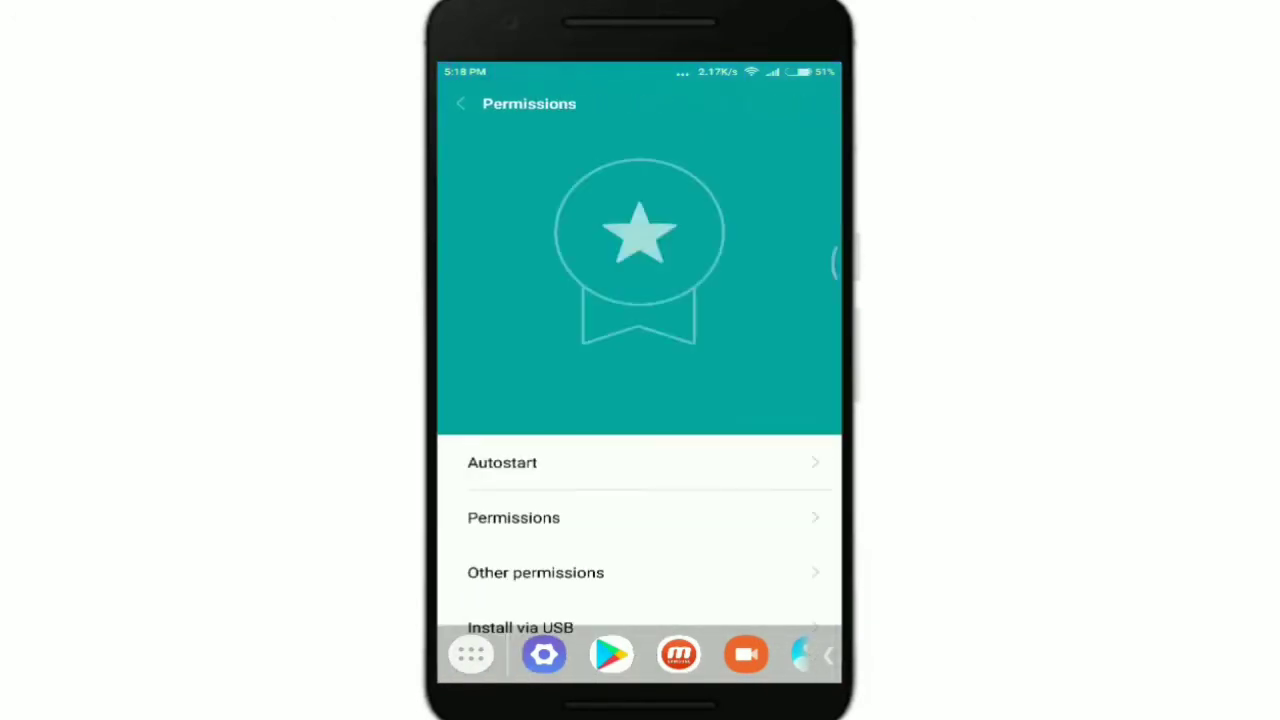
click(513, 517)
click(536, 572)
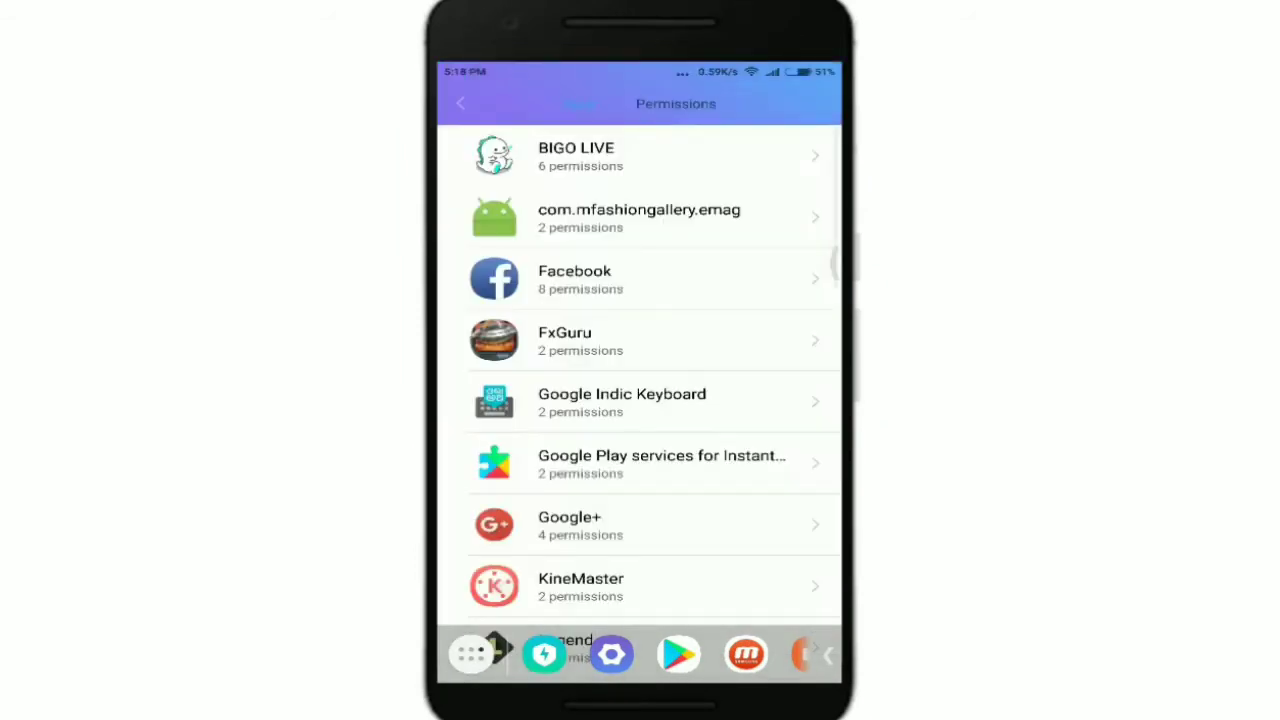
scroll(653, 404, down, 3)
scroll(653, 404, down, 5)
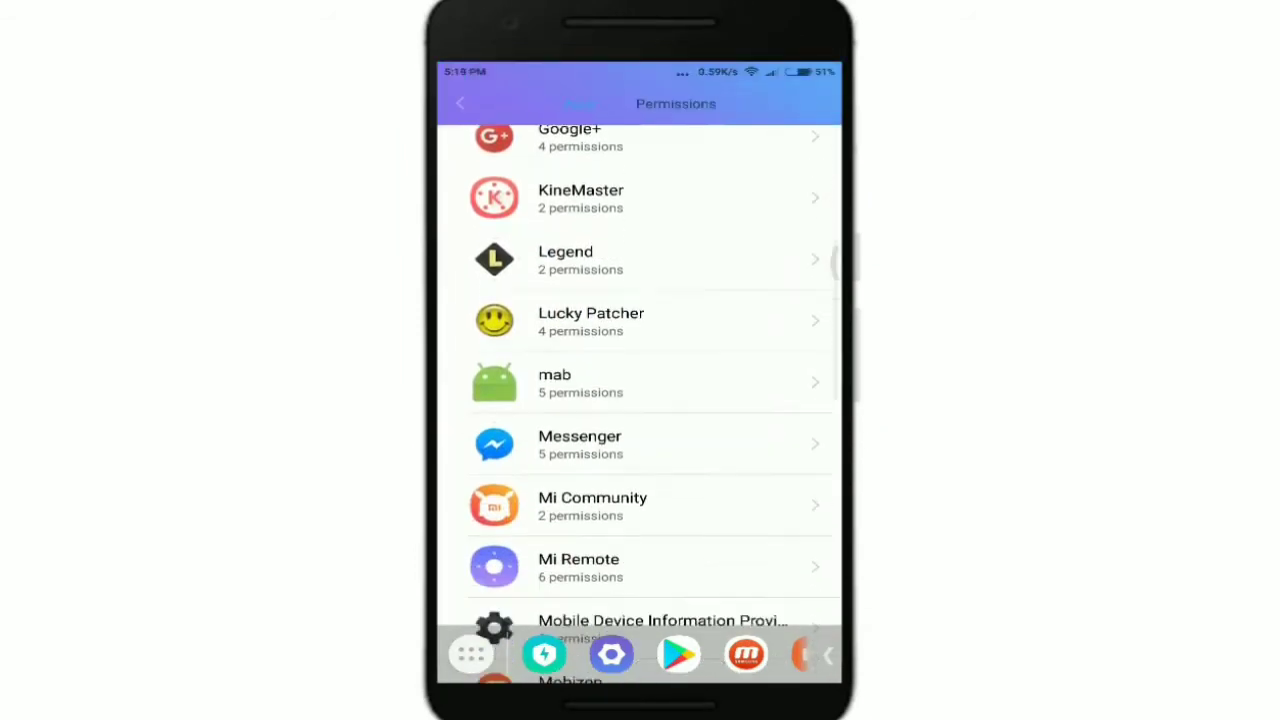
scroll(653, 404, down, 3)
scroll(653, 404, down, 3)
scroll(653, 404, down, 1)
scroll(653, 404, down, 2)
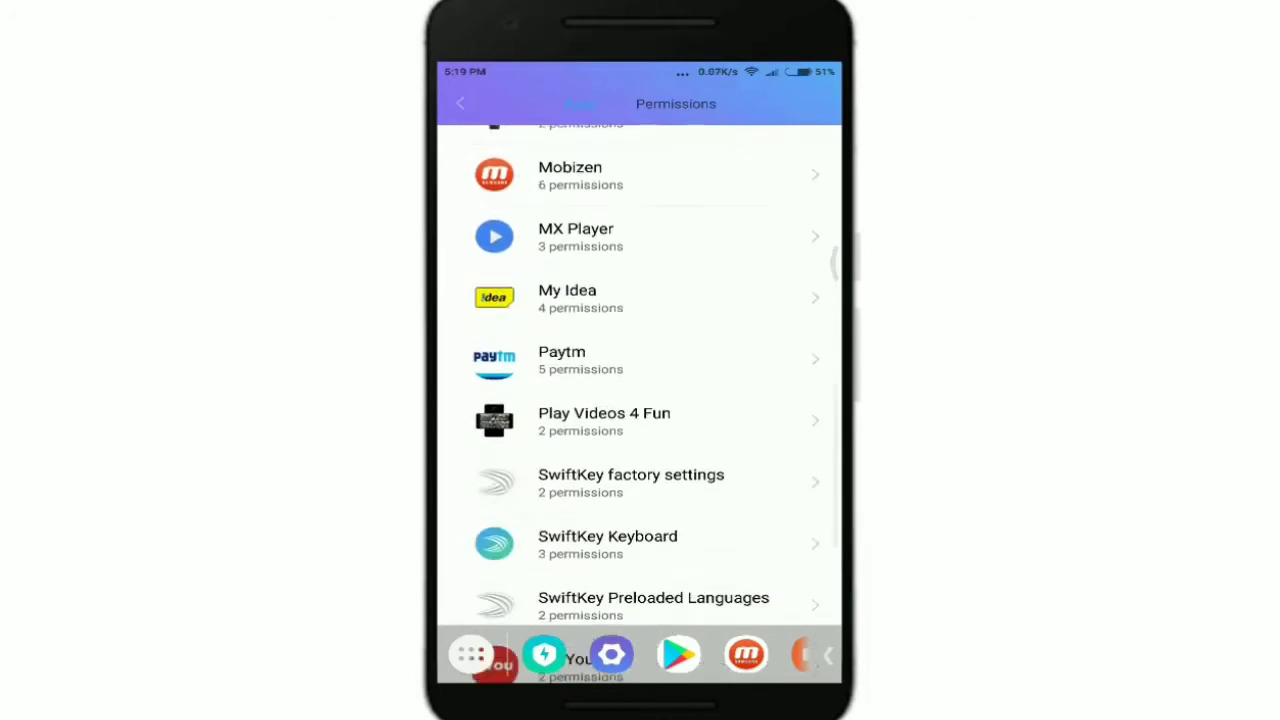
scroll(653, 404, down, 3)
scroll(653, 404, down, 2)
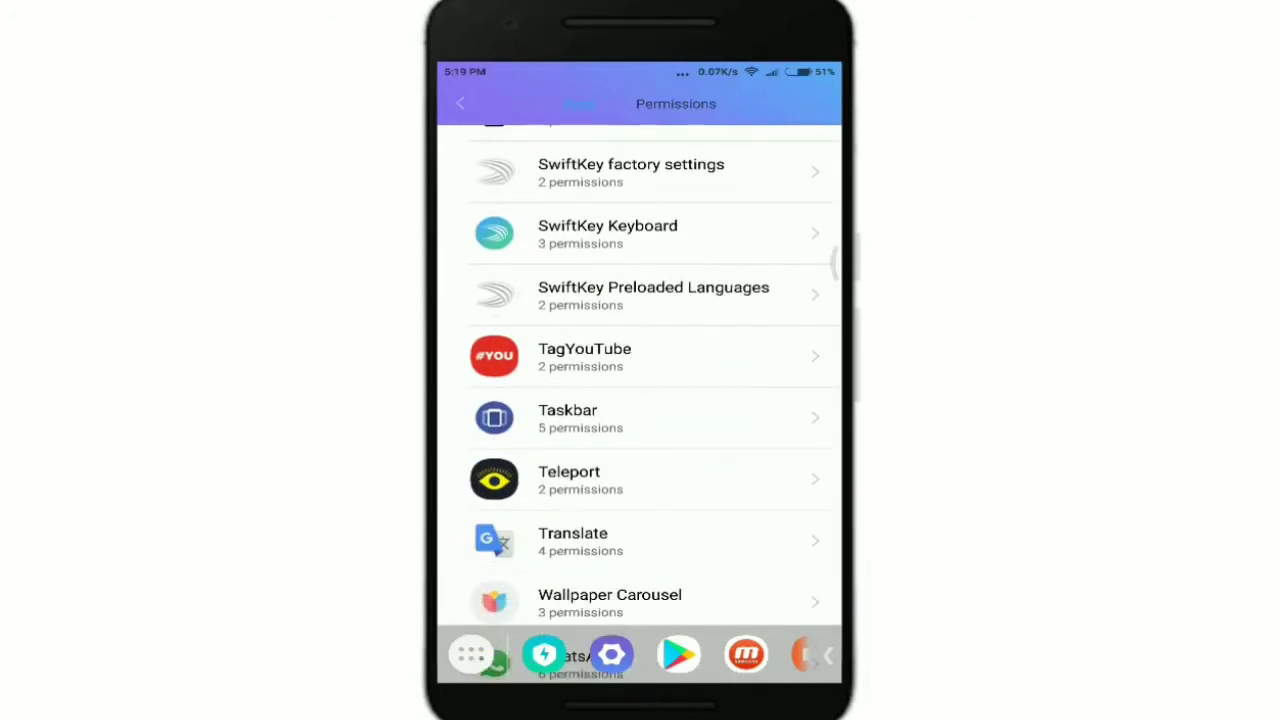
Set Taskbar's 'Display pop-up window' permission to Accept and return to Permissions
click(600, 418)
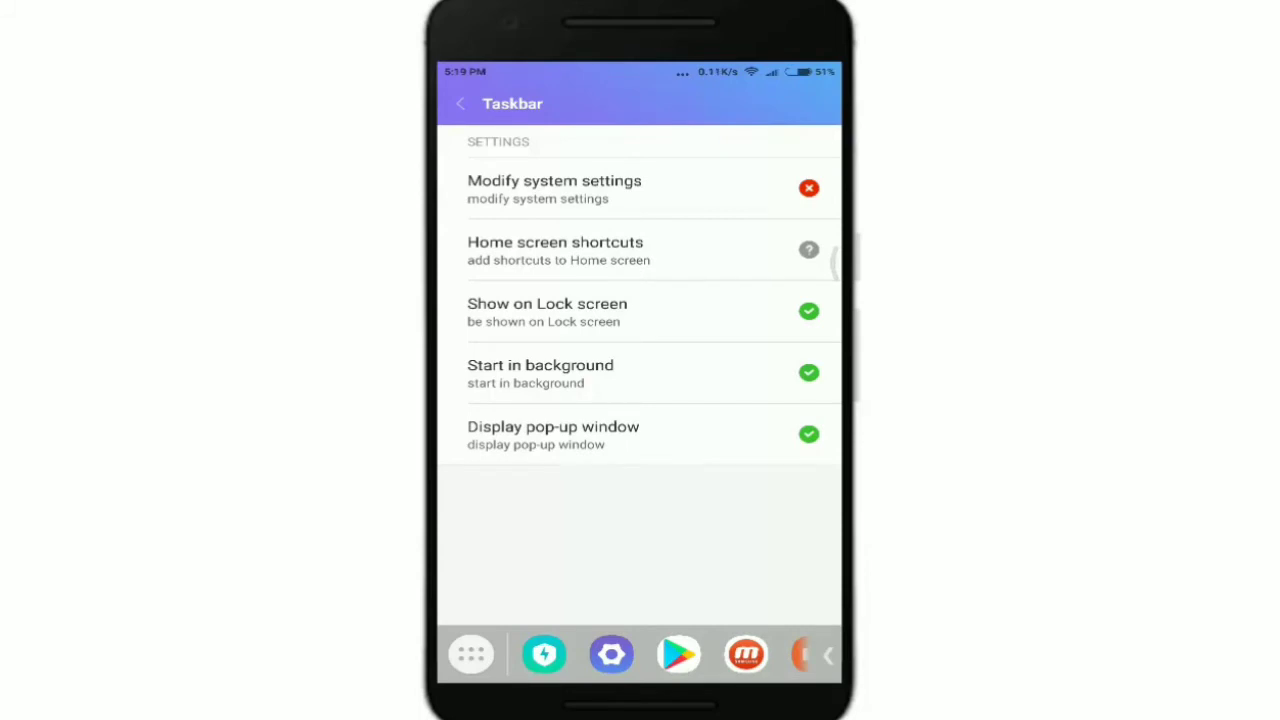
click(553, 434)
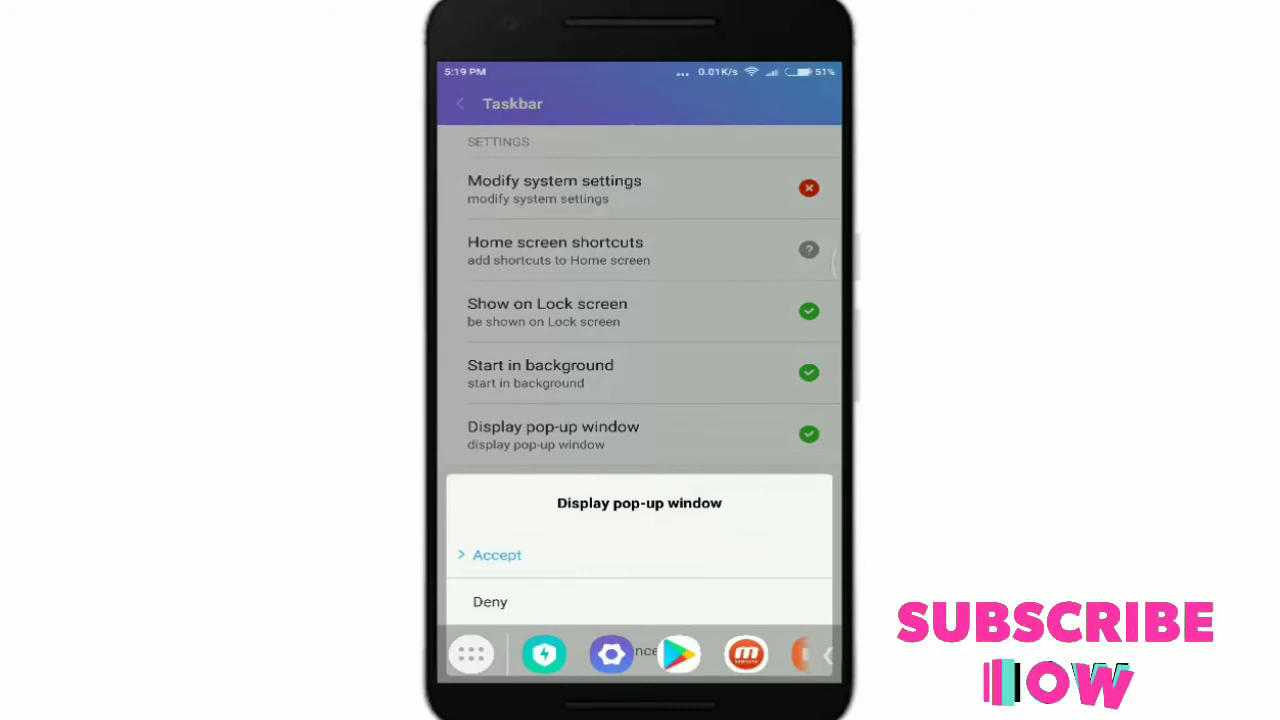
click(497, 555)
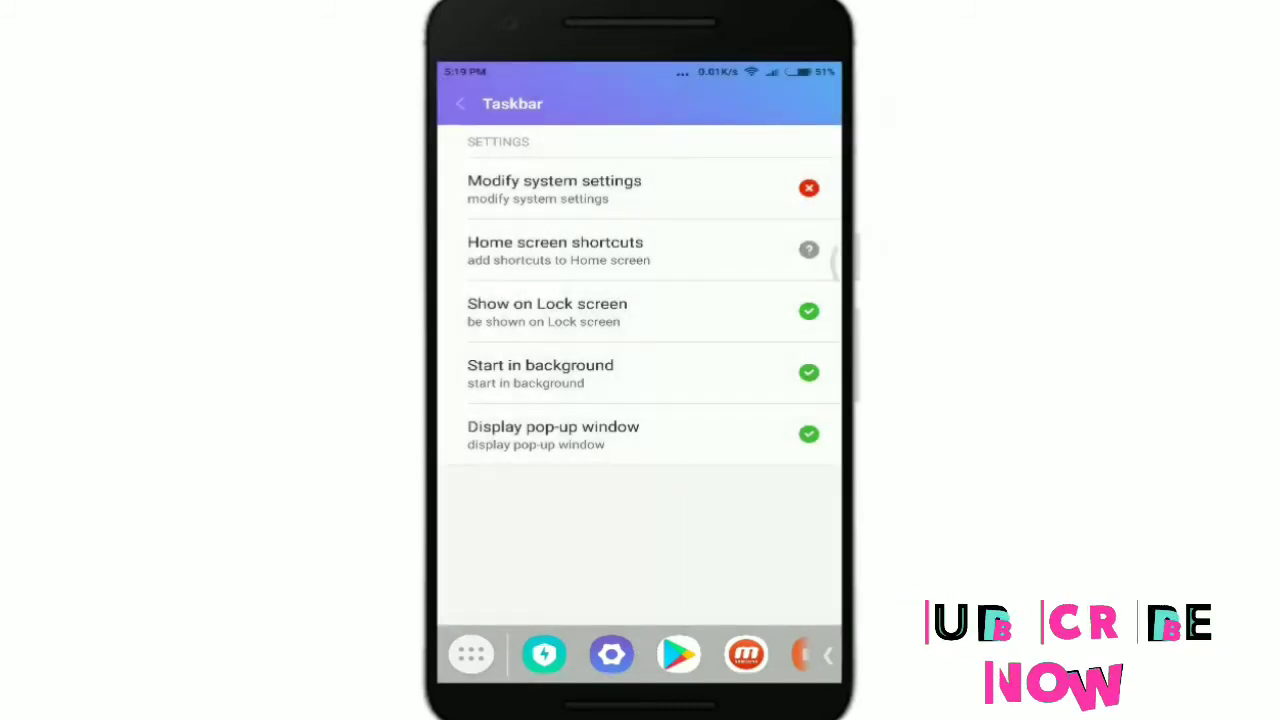
key(Escape)
key(Escape)
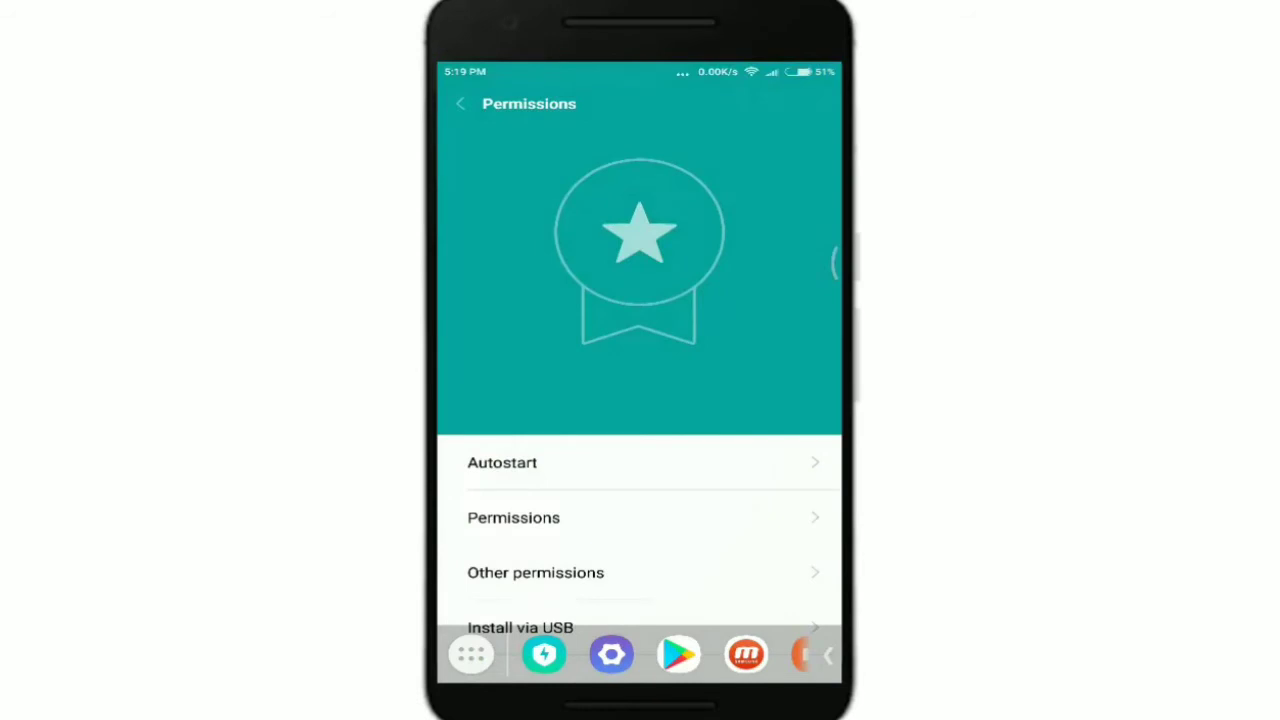
Turn on Autostart for Taskbar and return to the main Settings list
click(502, 462)
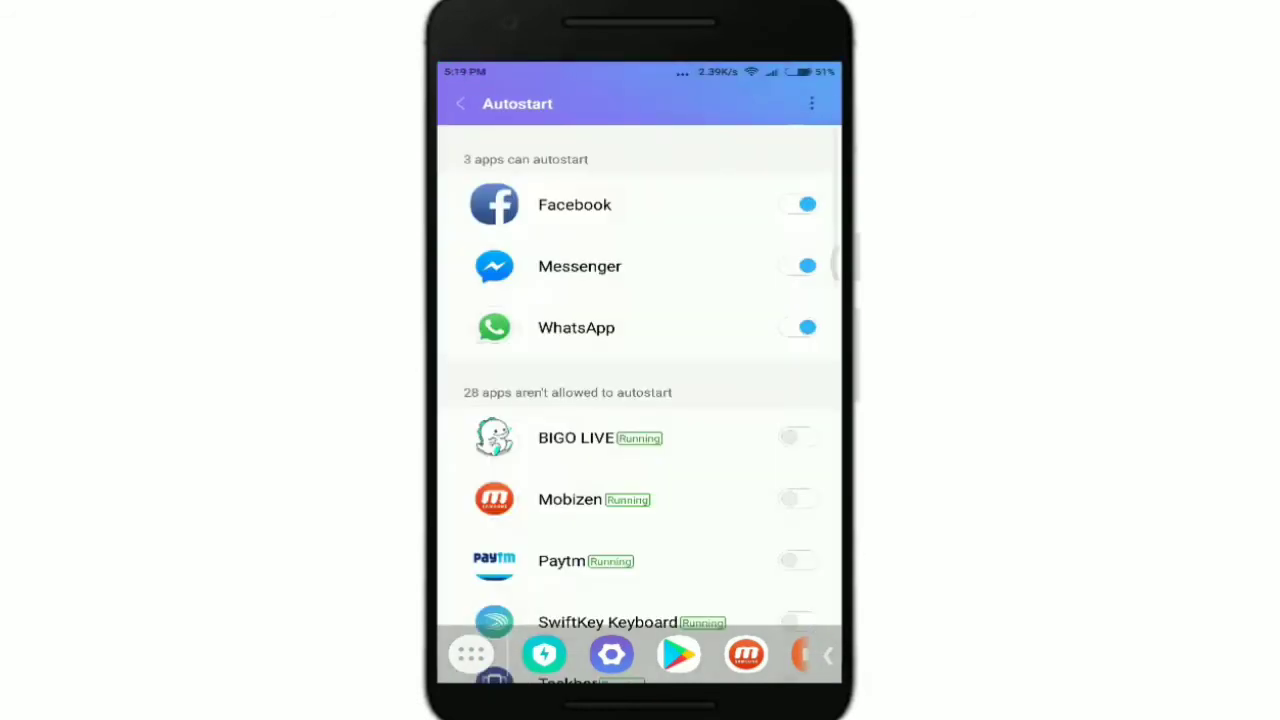
scroll(640, 400, down, 3)
scroll(640, 400, down, 3)
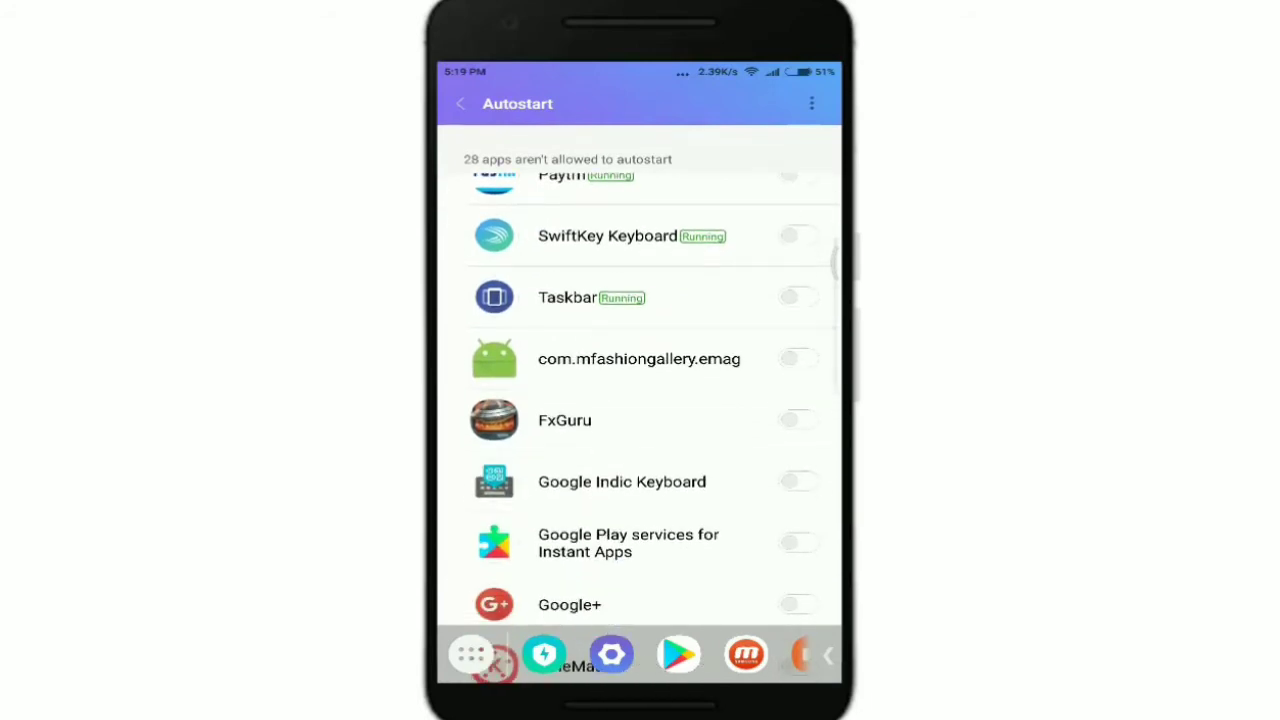
scroll(640, 400, up, 2)
scroll(640, 400, down, 2)
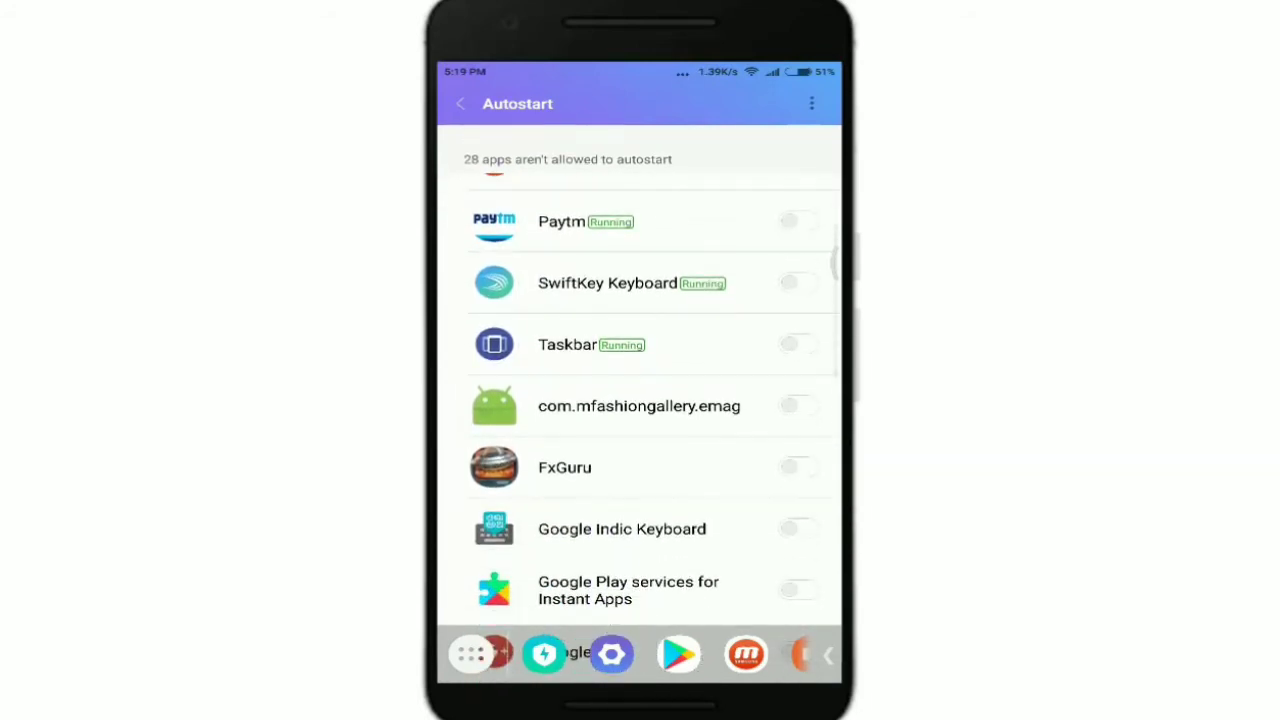
click(798, 344)
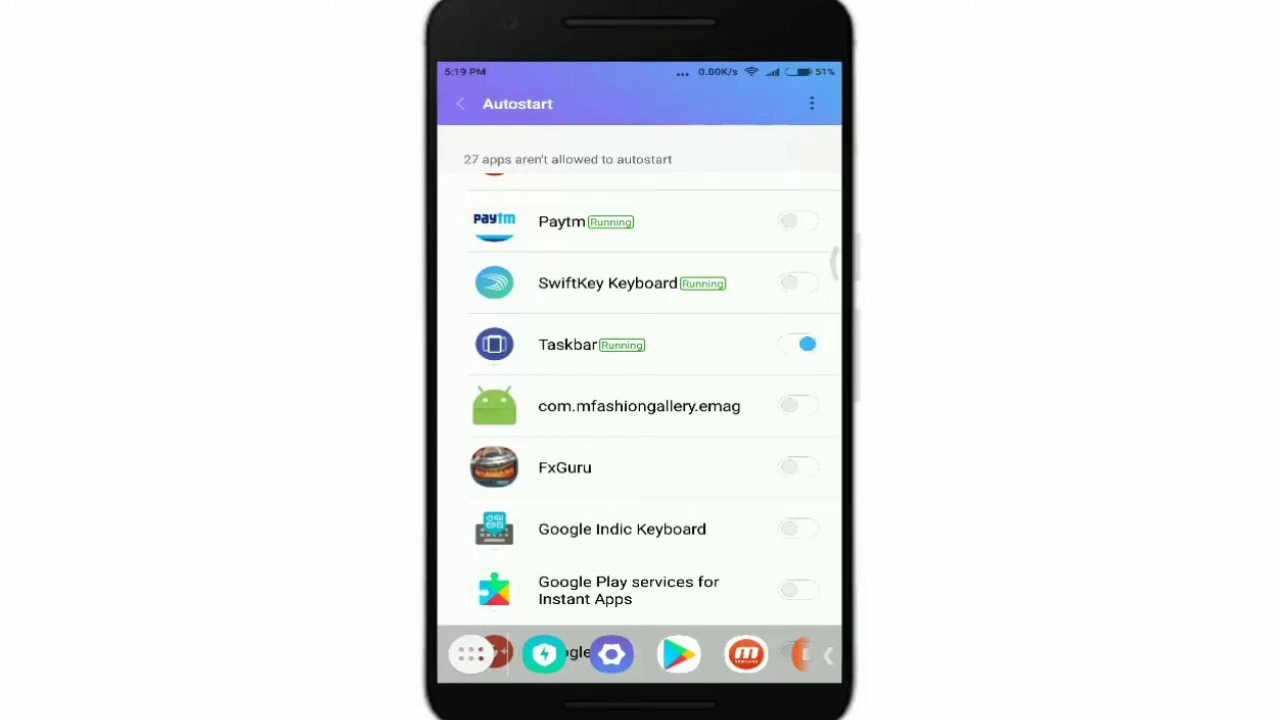
key(Escape)
key(Escape)
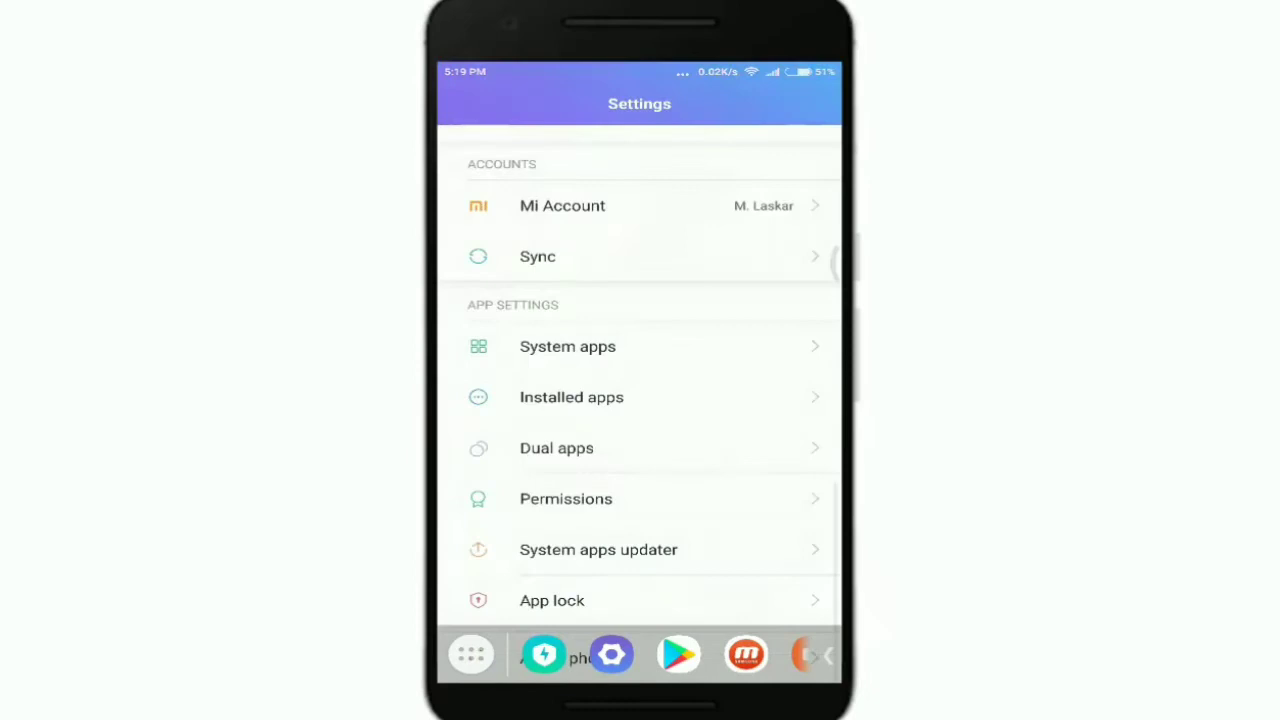
Go home and launch Settings from the Taskbar dock as a floating window
key(Home)
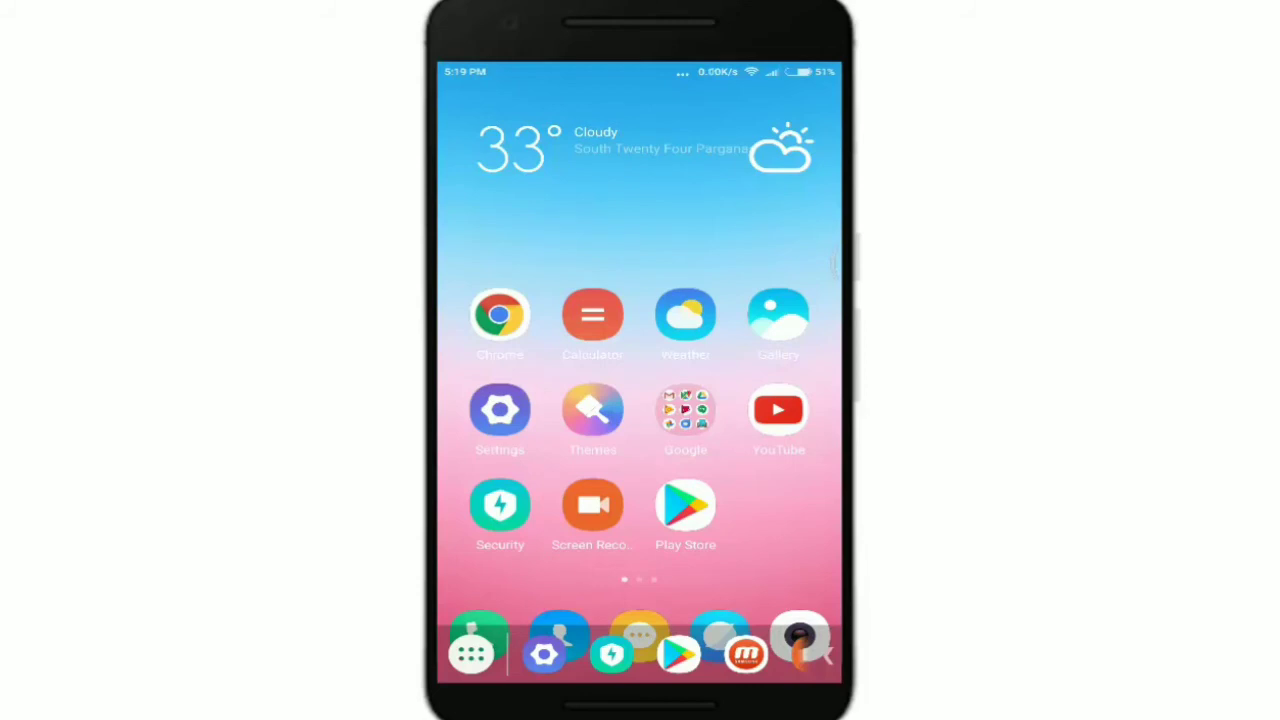
click(544, 654)
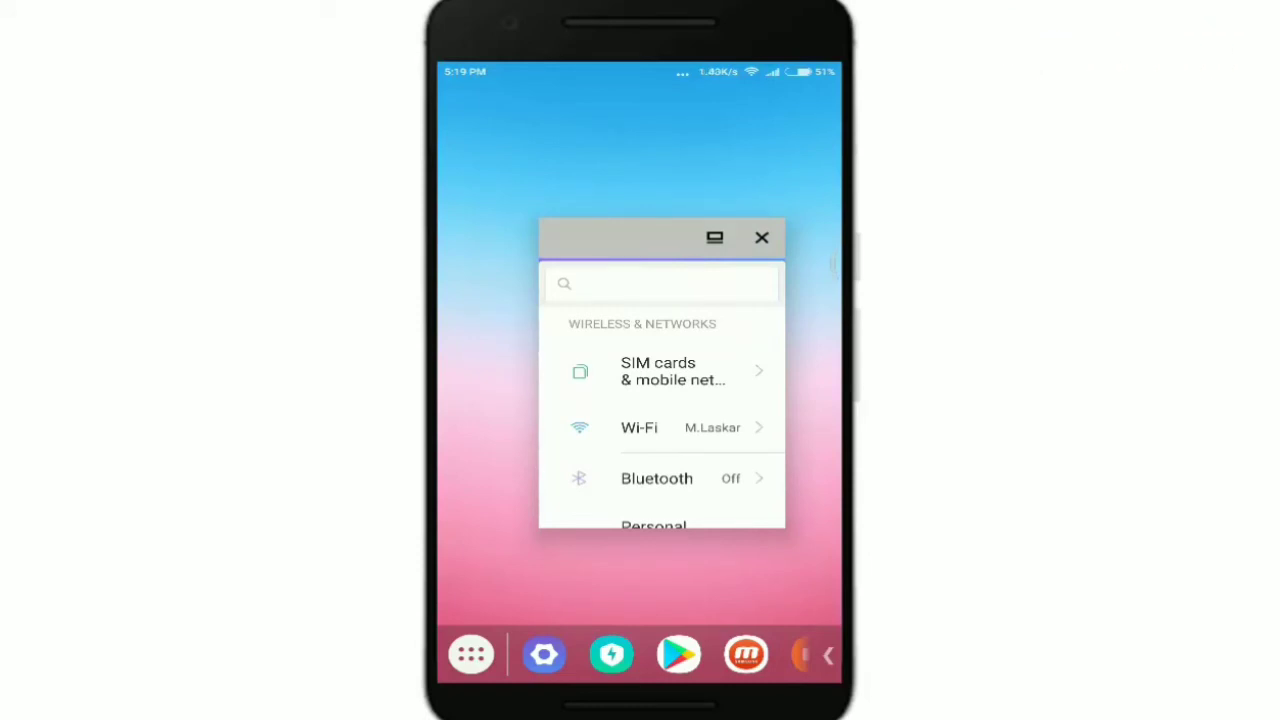
Launch Play Store from the Taskbar dock and dismiss its not-responding warning with OK
click(678, 654)
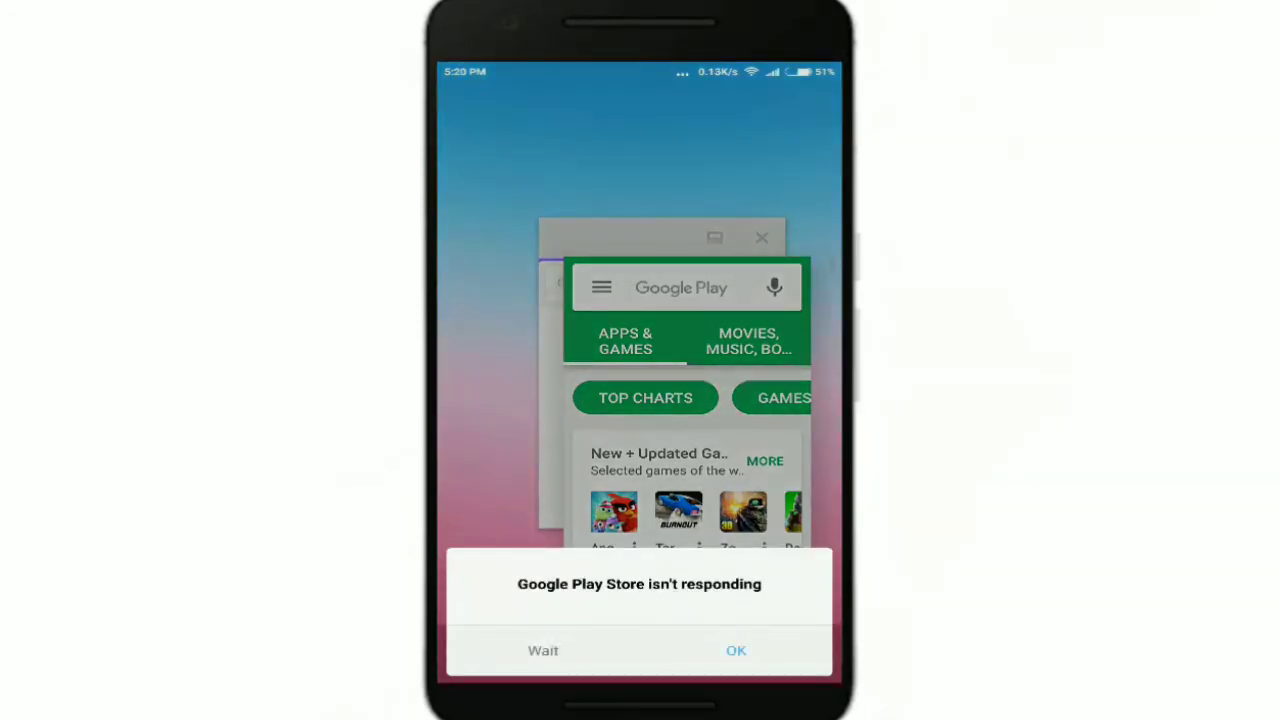
click(736, 650)
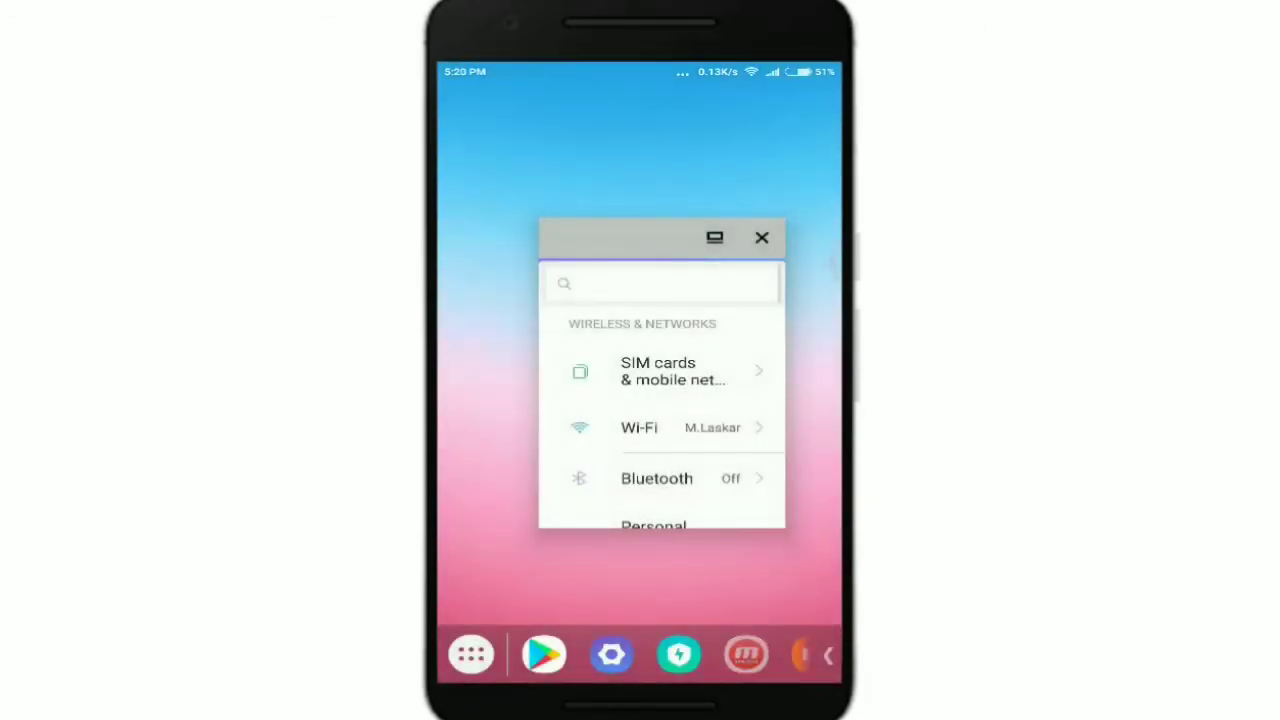